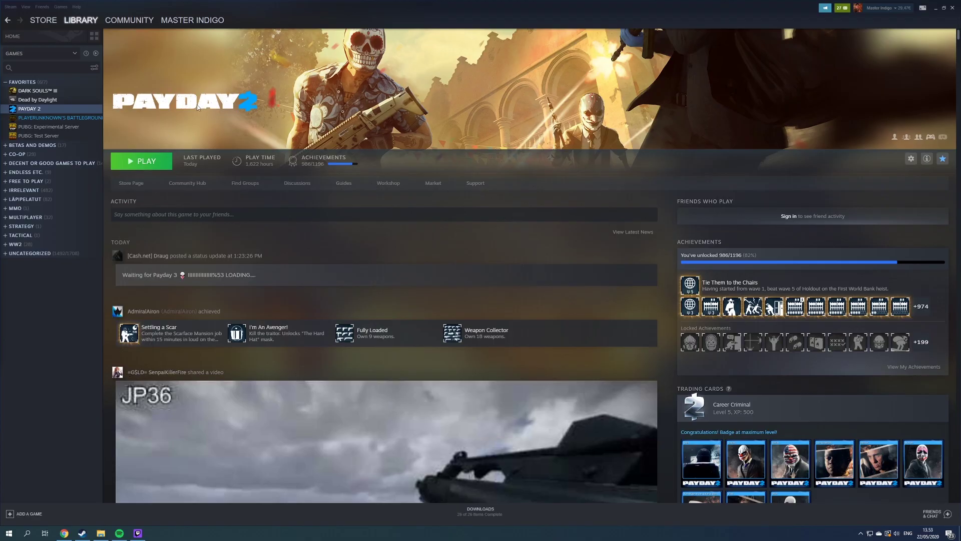
# Step: Browse PAYDAY 2's local files from its Steam properties, then close the properties window
pyautogui.moveTo(259, 300)
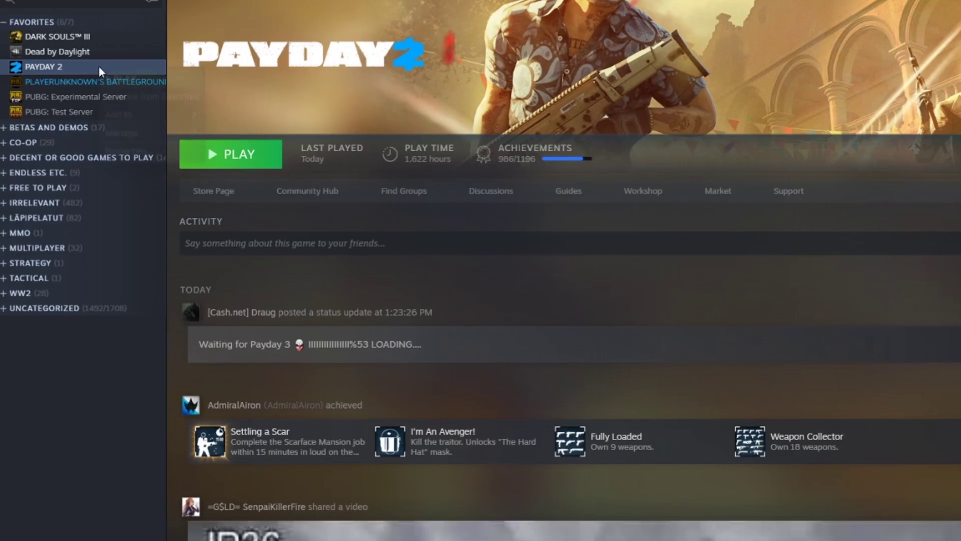
pyautogui.rightClick(66, 111)
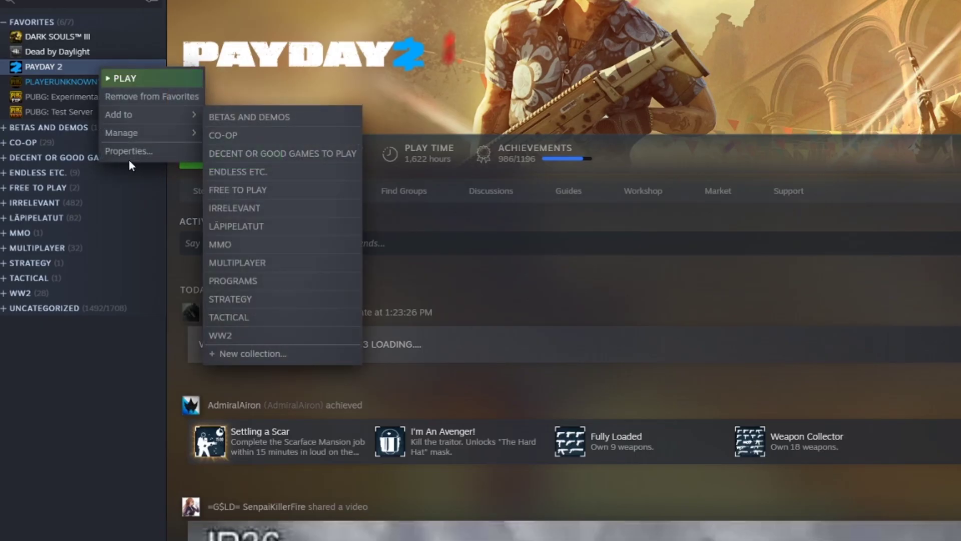
pyautogui.click(136, 157)
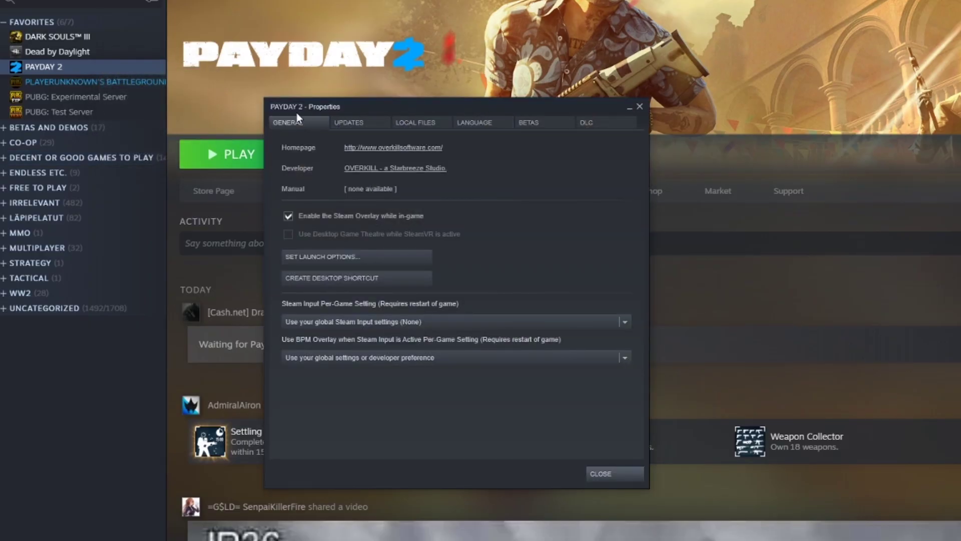
pyautogui.click(340, 121)
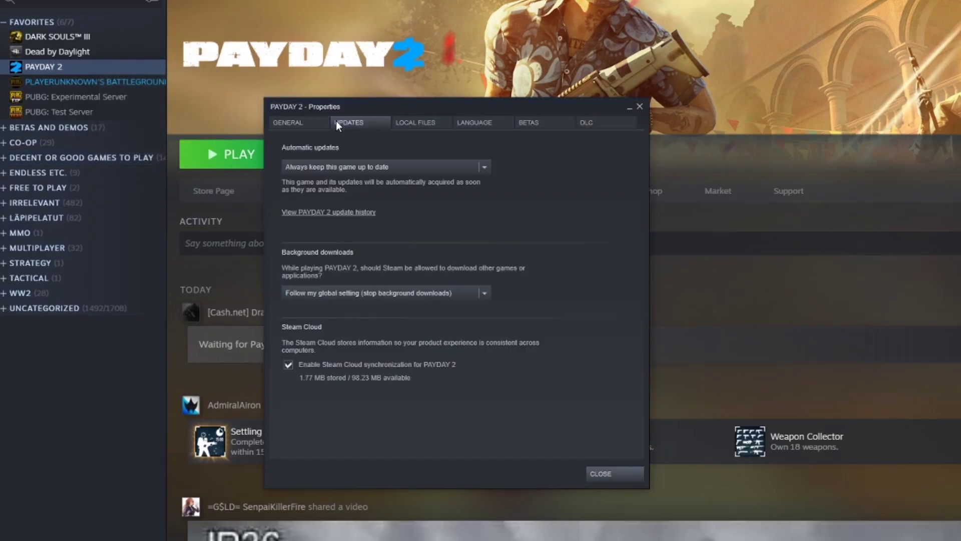
pyautogui.click(406, 124)
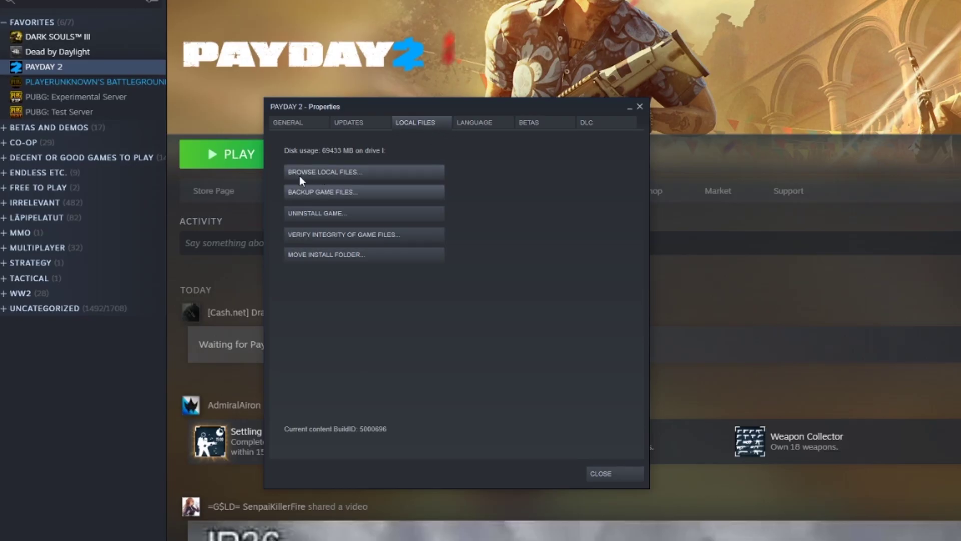
pyautogui.click(330, 174)
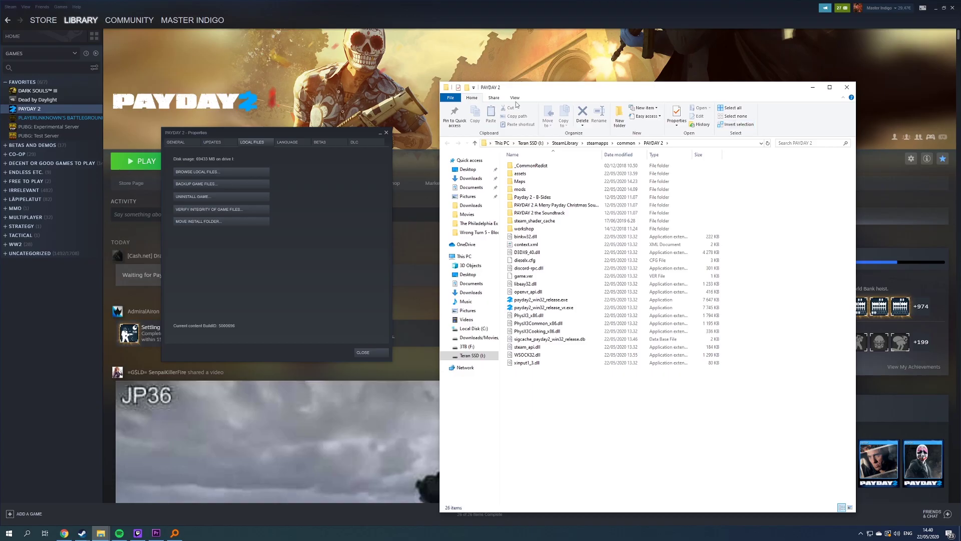
pyautogui.click(386, 132)
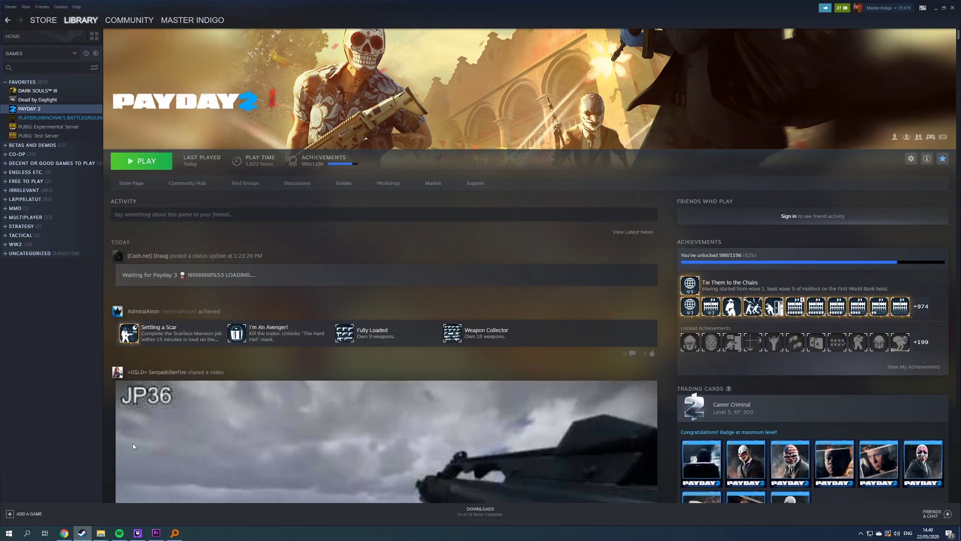
# Step: Delete the mods folder and IPHLPAPI.dll from the PAYDAY 2 install folder
pyautogui.moveTo(102, 535)
pyautogui.click(125, 508)
pyautogui.click(101, 532)
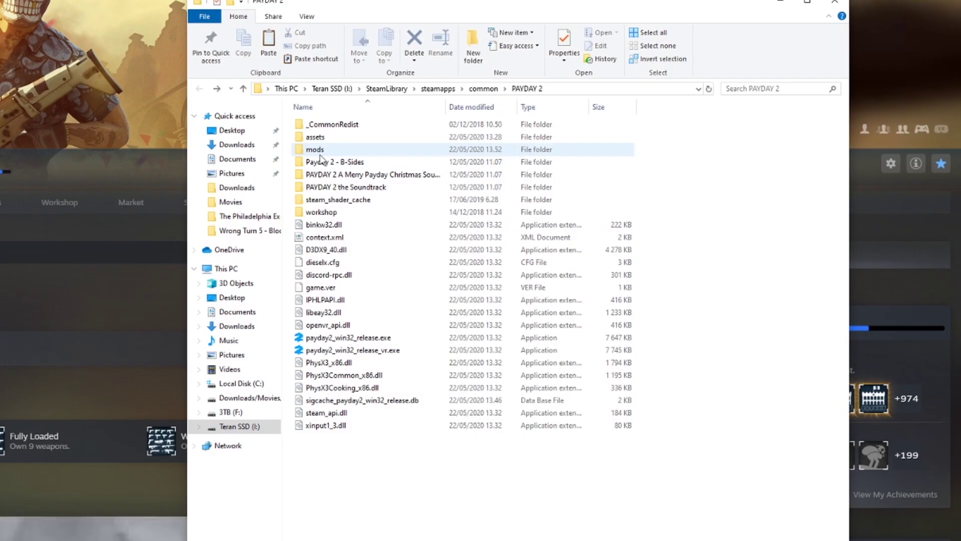
pyautogui.doubleClick(548, 149)
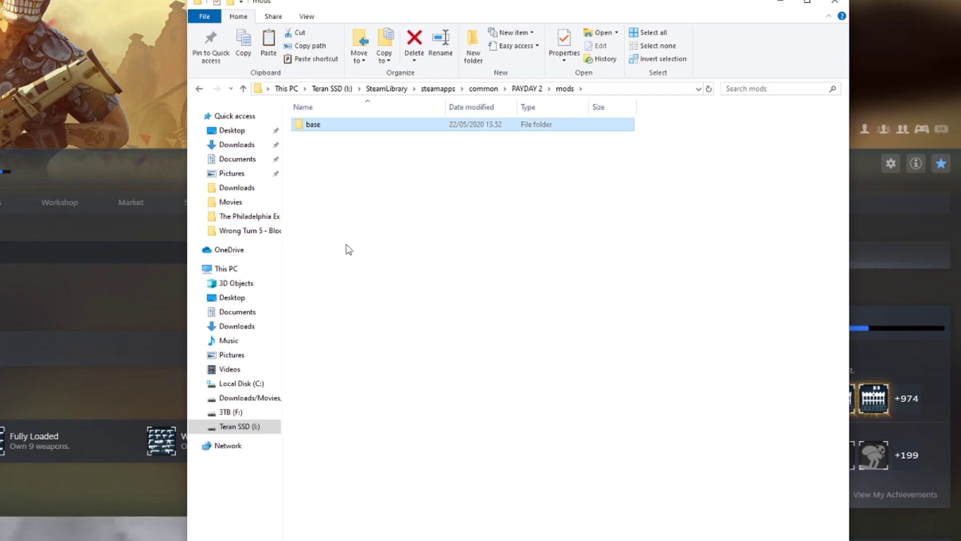
pyautogui.press('BackSpace')
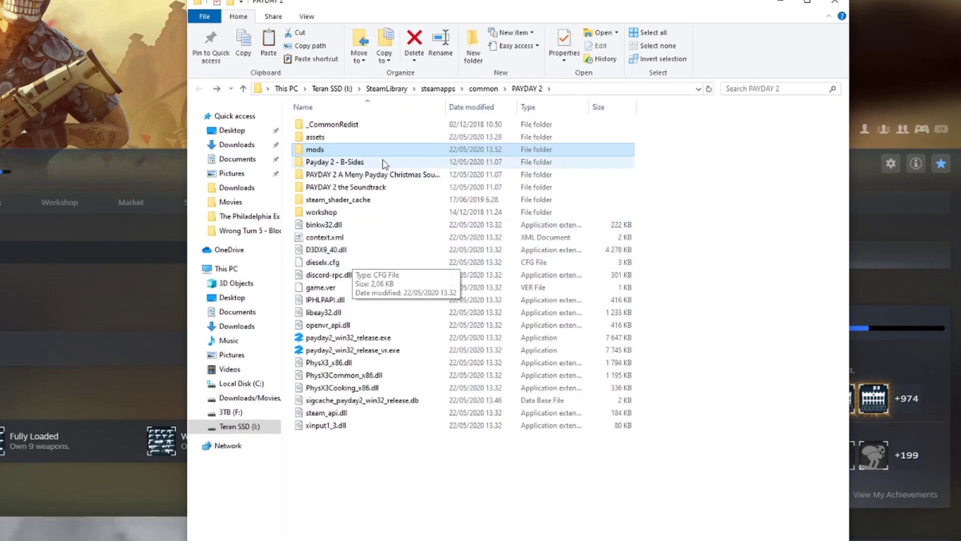
pyautogui.rightClick(318, 148)
pyautogui.click(351, 422)
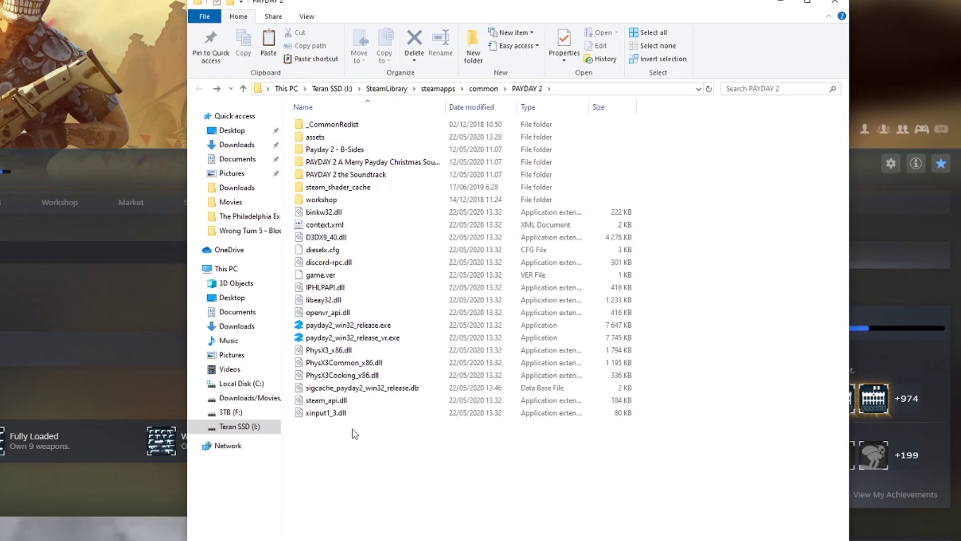
pyautogui.click(323, 290)
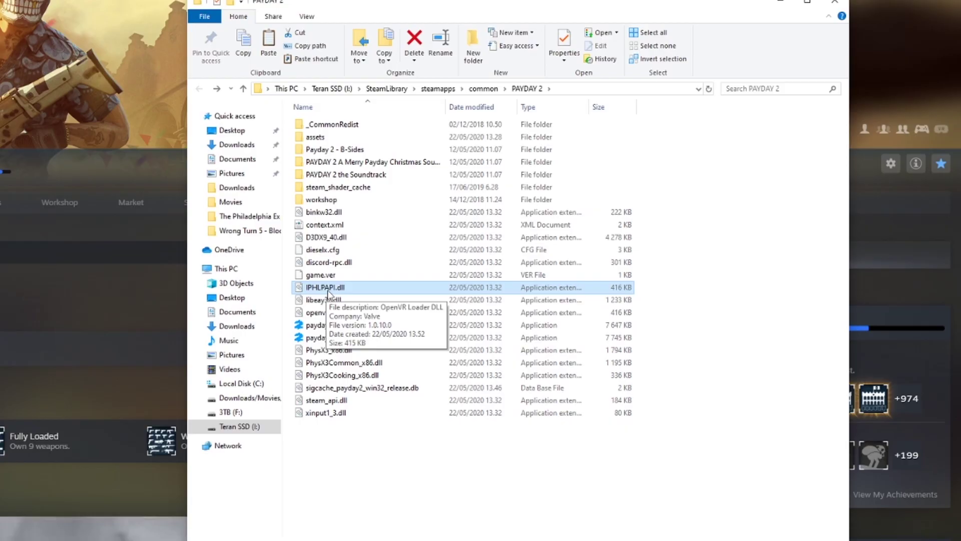
pyautogui.press('Delete')
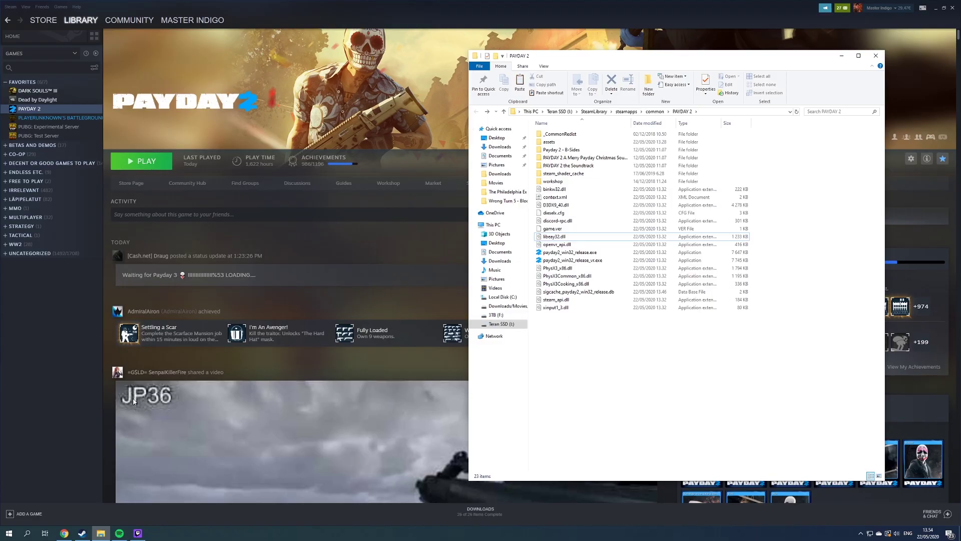
# Step: Run the Visual C++ 2017 Redistributable (x86) installer and close it after it reports already installed
pyautogui.click(64, 533)
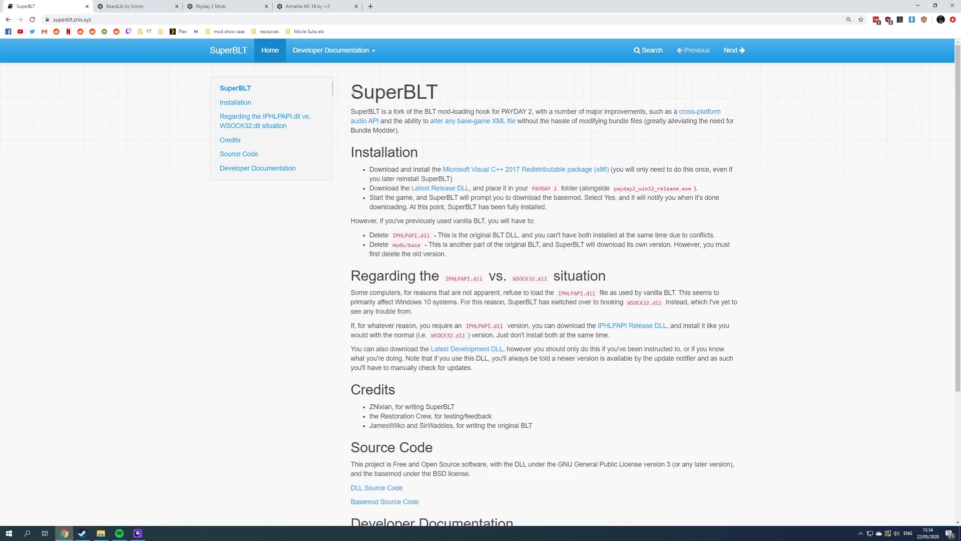
pyautogui.moveTo(353, 91); pyautogui.dragTo(403, 92)
pyautogui.click(454, 100)
pyautogui.click(354, 89)
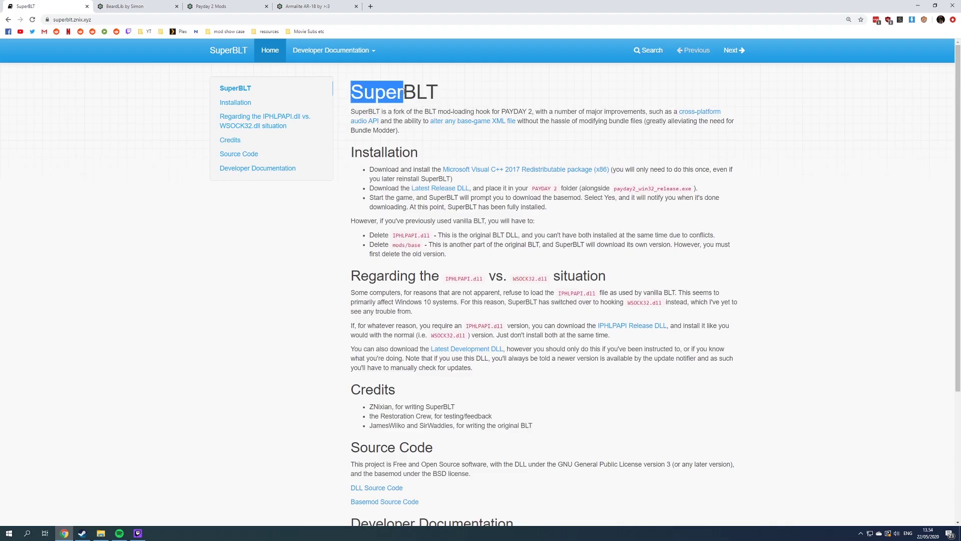
pyautogui.click(404, 93)
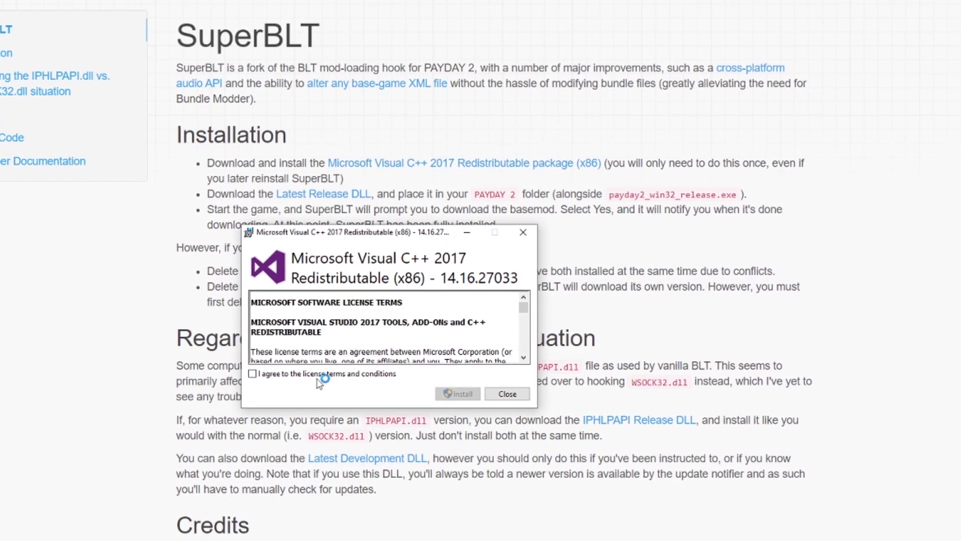
pyautogui.click(263, 380)
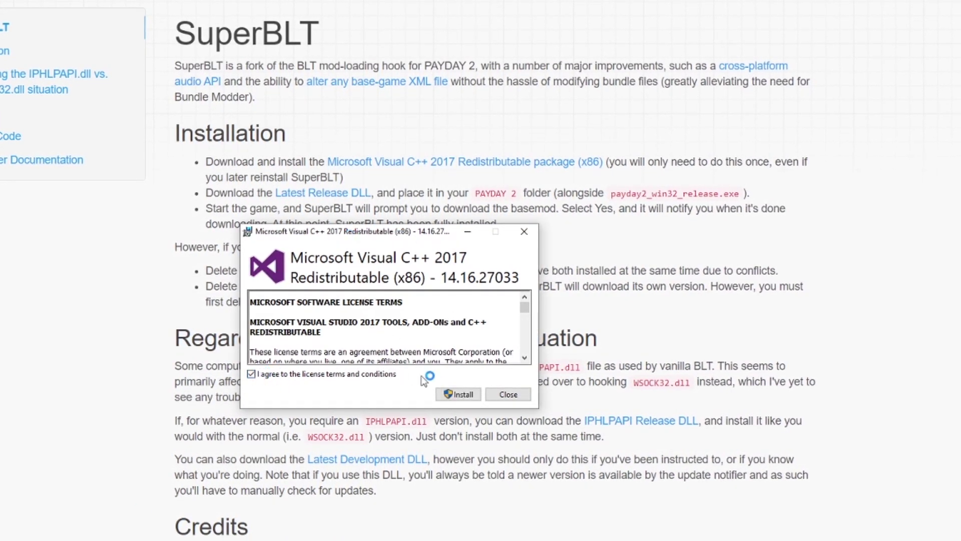
pyautogui.click(449, 396)
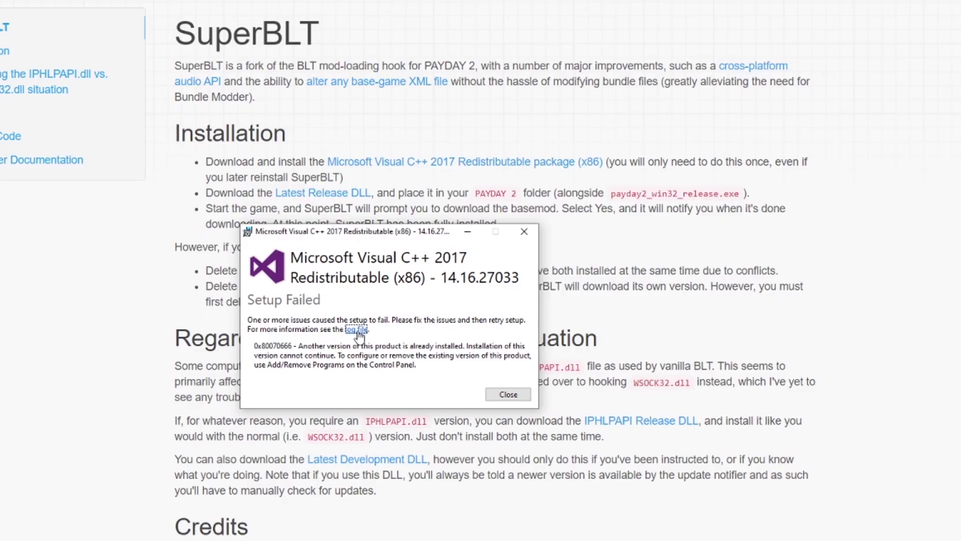
pyautogui.click(506, 395)
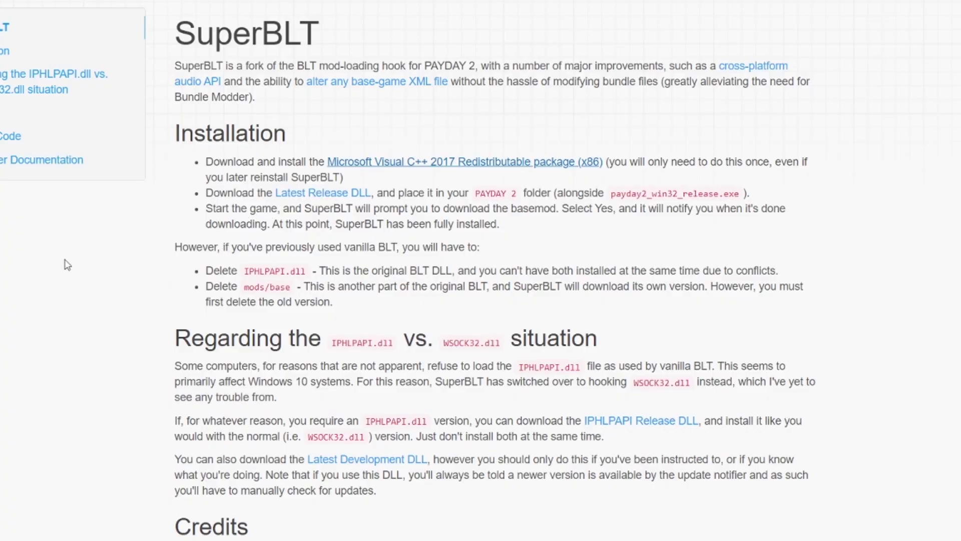
# Step: Download the SuperBLT Latest Release DLL zip and open it to reveal WSOCK32.dll
pyautogui.moveTo(205, 193); pyautogui.dragTo(389, 194)
pyautogui.click(347, 221)
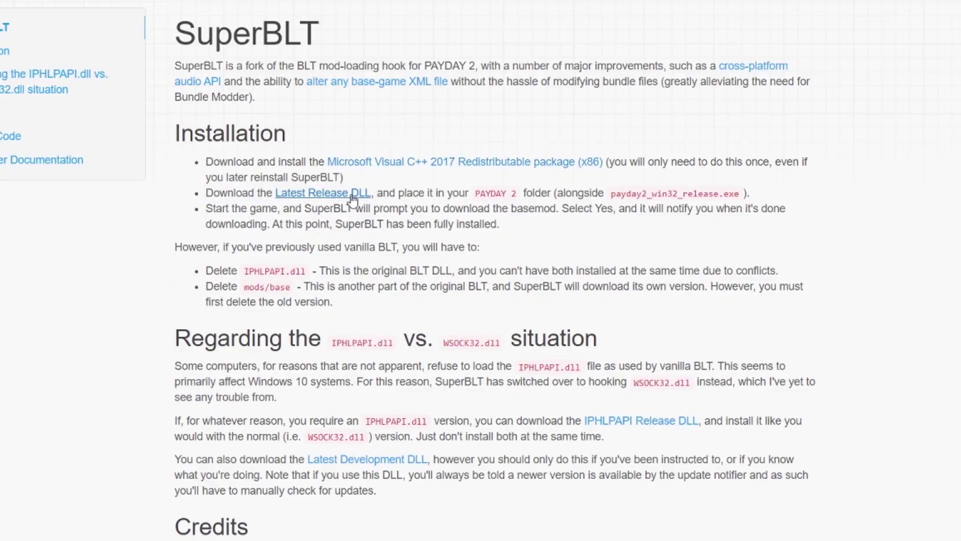
pyautogui.click(310, 196)
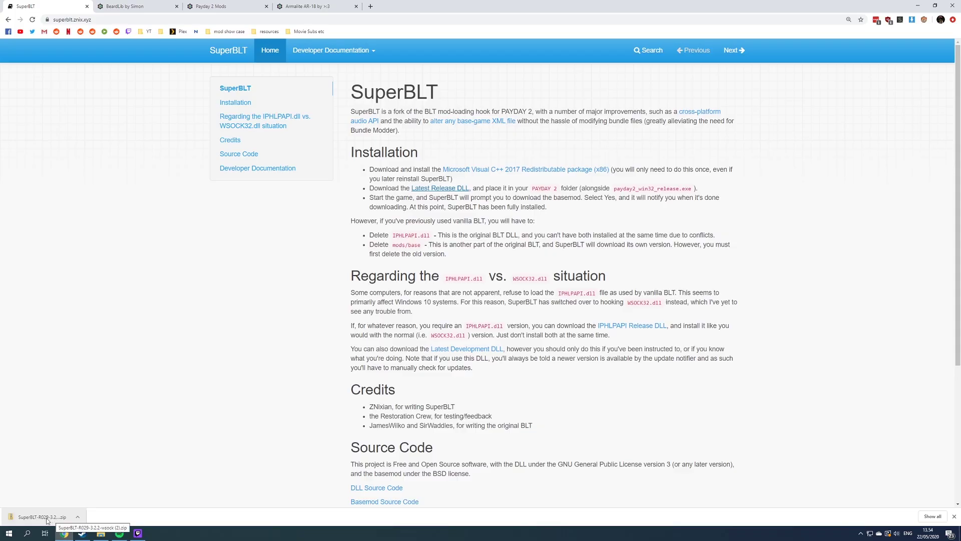
pyautogui.click(48, 520)
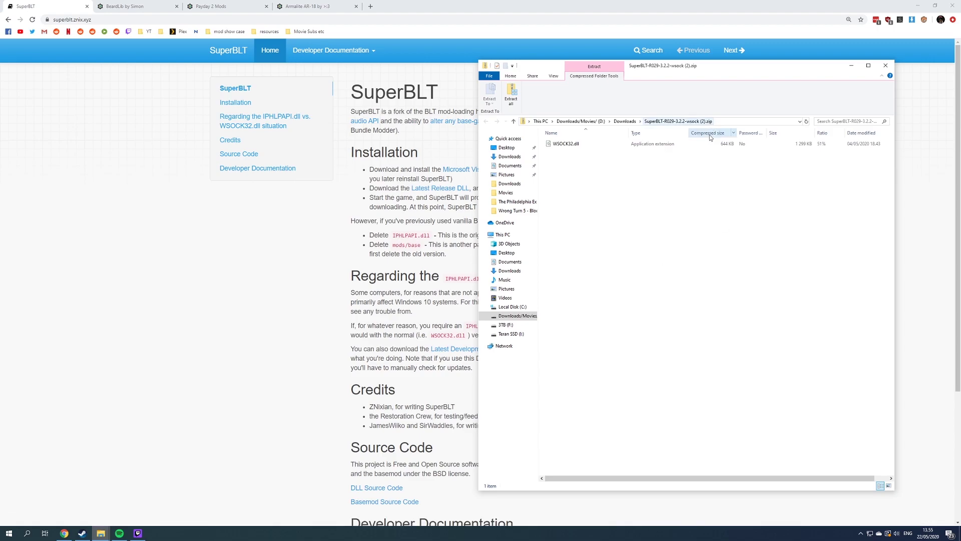
pyautogui.moveTo(784, 239); pyautogui.dragTo(660, 255)
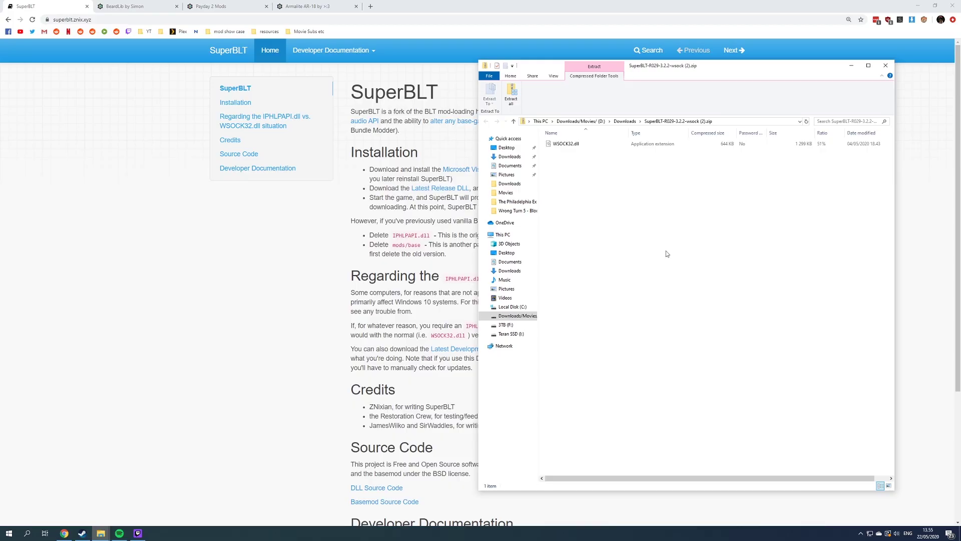
# Step: Move the PAYDAY 2 folder window to the left side of the screen
pyautogui.click(101, 532)
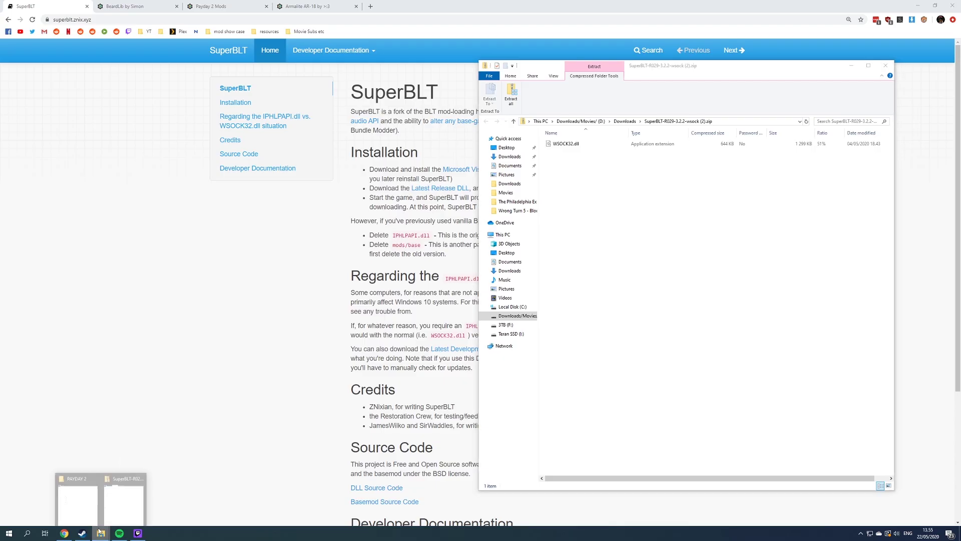
pyautogui.click(77, 501)
pyautogui.moveTo(599, 46); pyautogui.dragTo(202, 60)
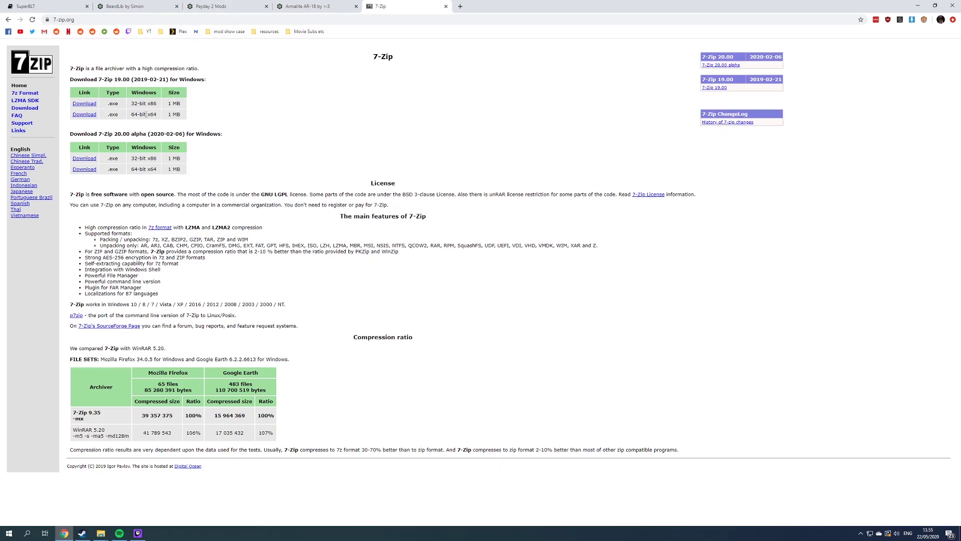
# Step: Close the 7-Zip download tab and return to the SuperBLT installation page
pyautogui.tripleClick(175, 114)
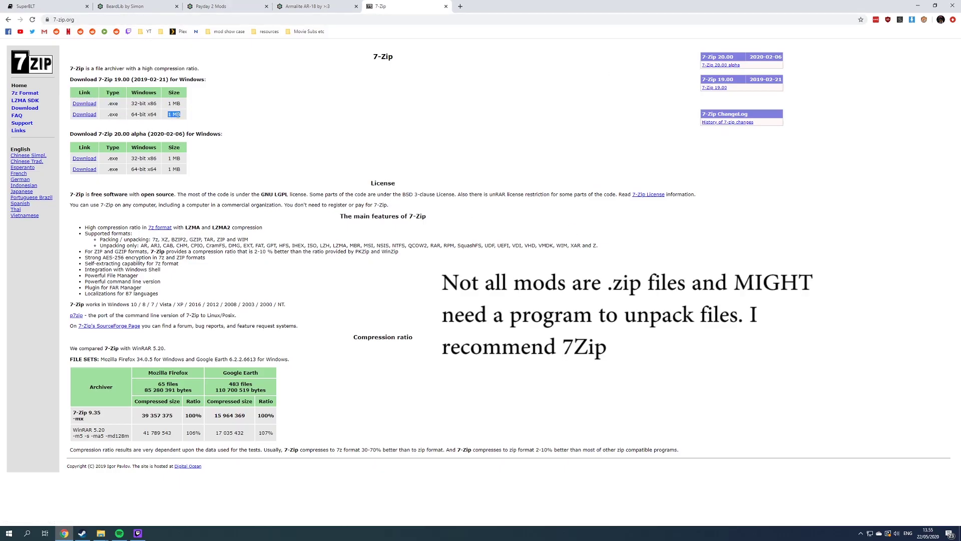
pyautogui.click(128, 118)
pyautogui.moveTo(177, 113)
pyautogui.mouseDown()
pyautogui.moveTo(72, 117)
pyautogui.moveTo(183, 119)
pyautogui.mouseUp()
pyautogui.click(72, 118)
pyautogui.click(191, 122)
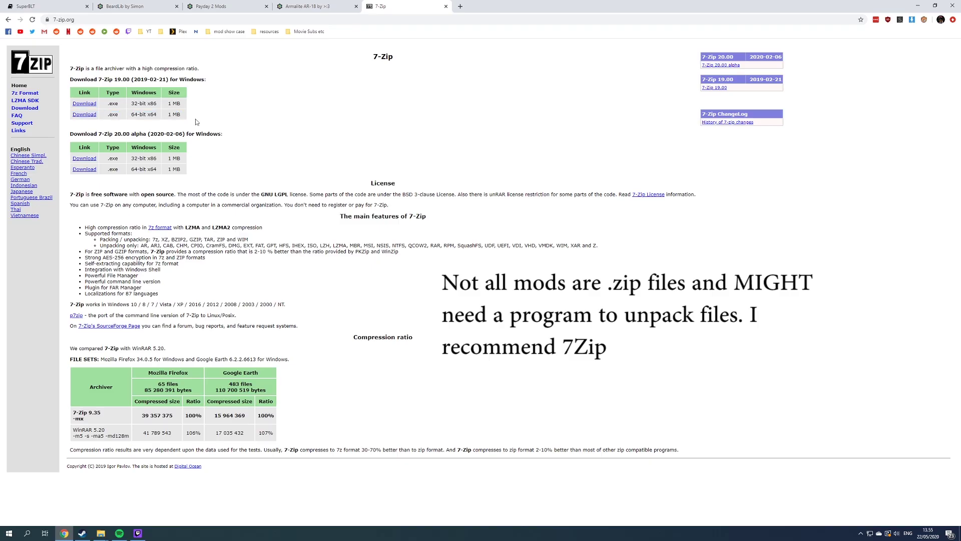
pyautogui.middleClick(390, 6)
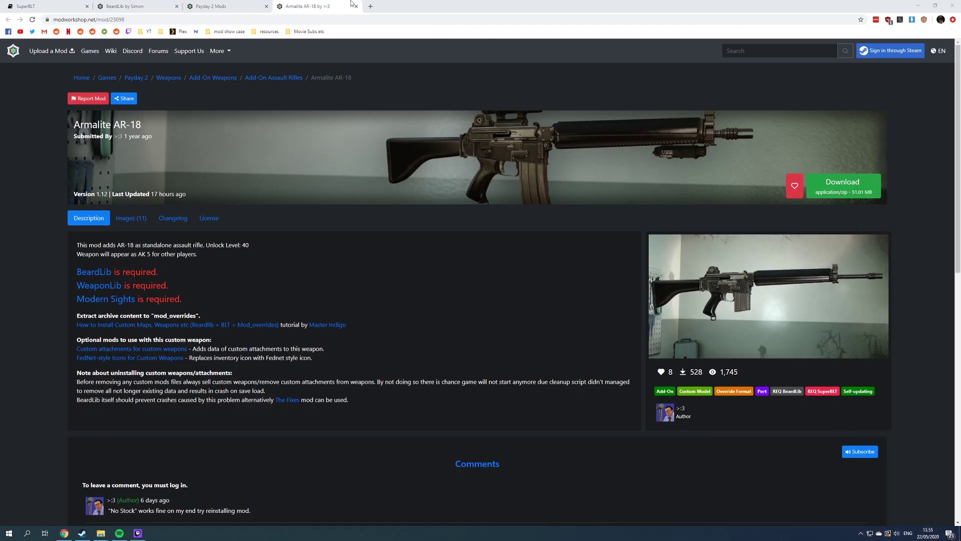
pyautogui.click(30, 6)
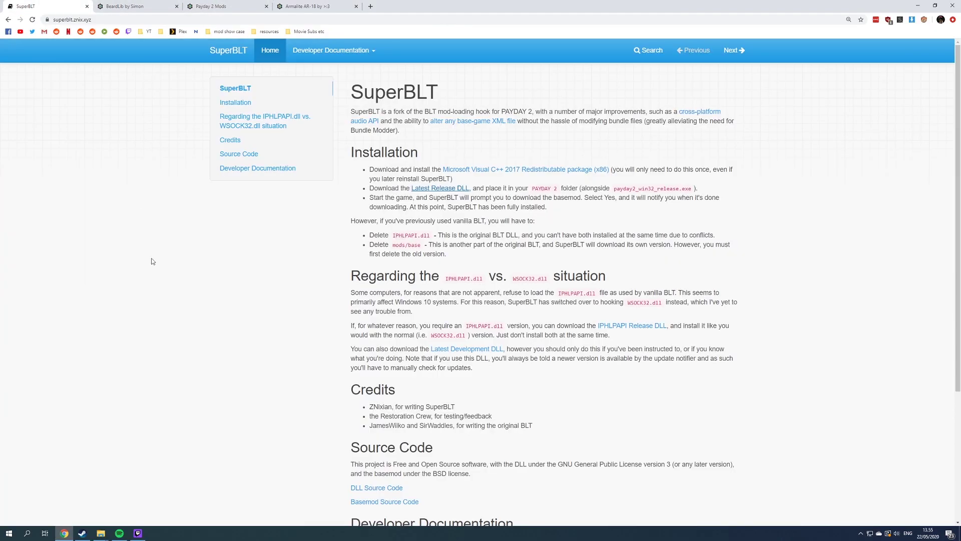
# Step: Drag WSOCK32.dll from the SuperBLT zip into the PAYDAY 2 folder and close the zip window
pyautogui.moveTo(100, 532)
pyautogui.click(143, 494)
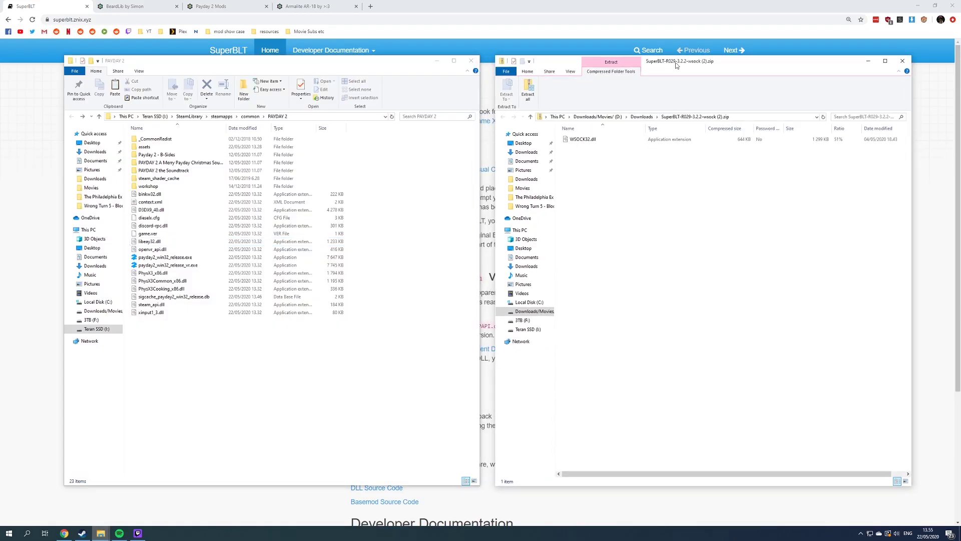
pyautogui.moveTo(676, 64); pyautogui.dragTo(671, 62)
pyautogui.moveTo(643, 180); pyautogui.dragTo(564, 140)
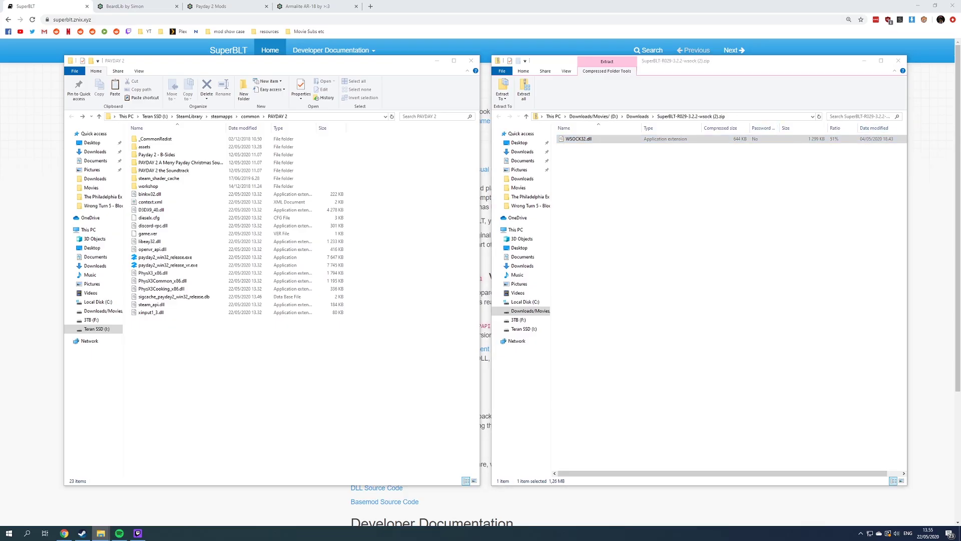
pyautogui.click(622, 171)
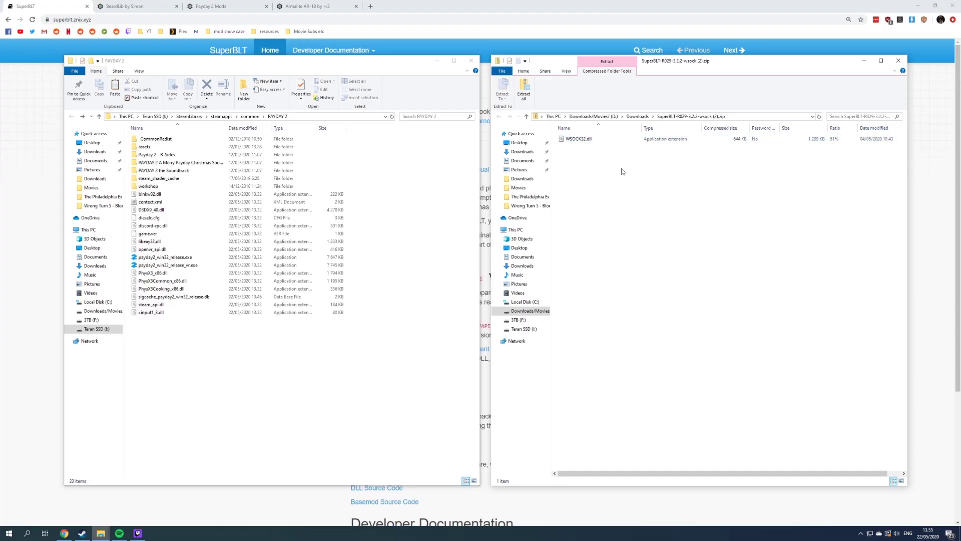
pyautogui.moveTo(624, 159); pyautogui.dragTo(252, 373)
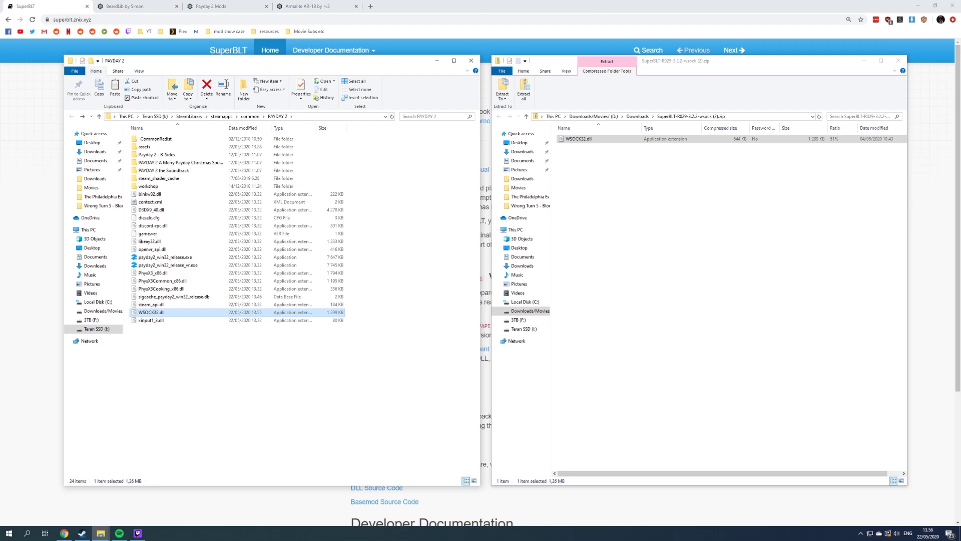
pyautogui.click(899, 60)
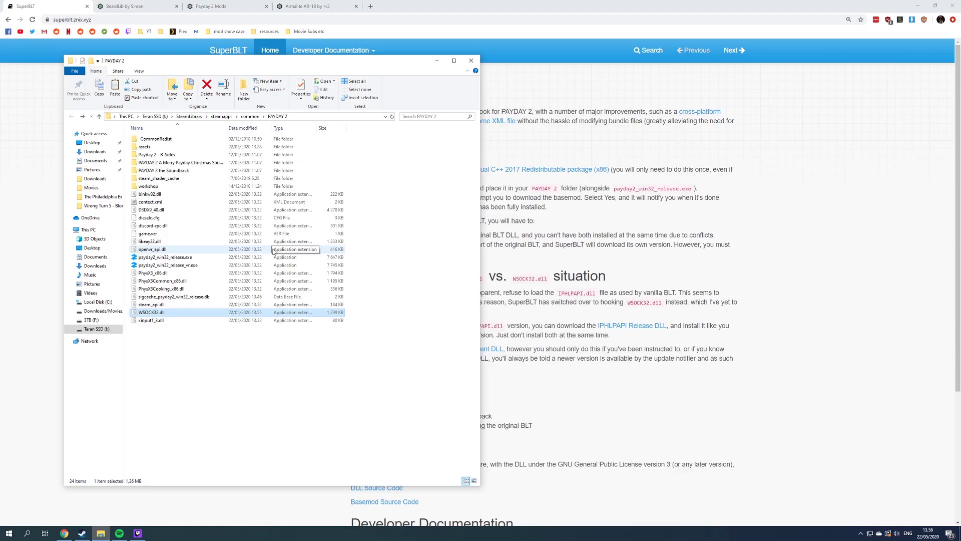
pyautogui.click(607, 242)
# Step: Launch non-VR PAYDAY 2, accept the BLT basemod download, and confirm installation finished
pyautogui.click(82, 533)
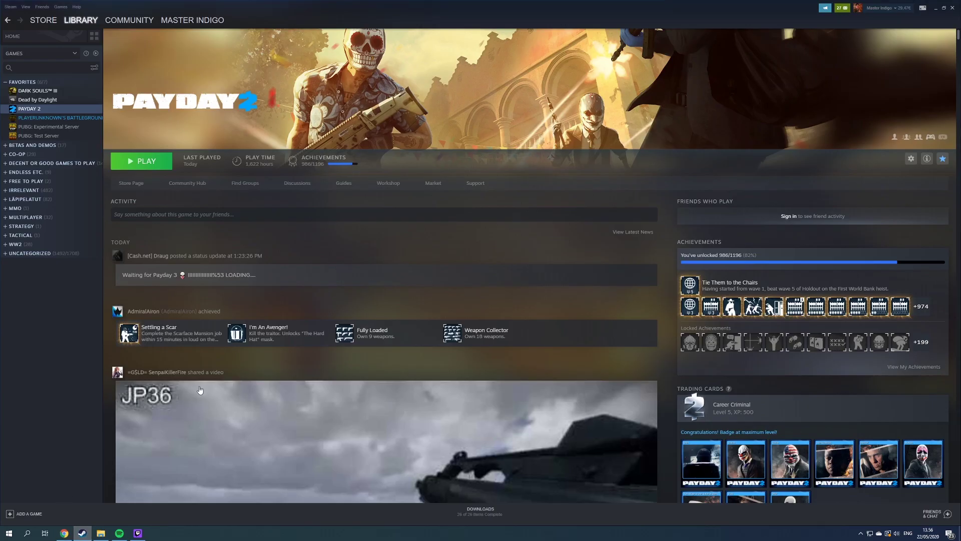
pyautogui.click(148, 165)
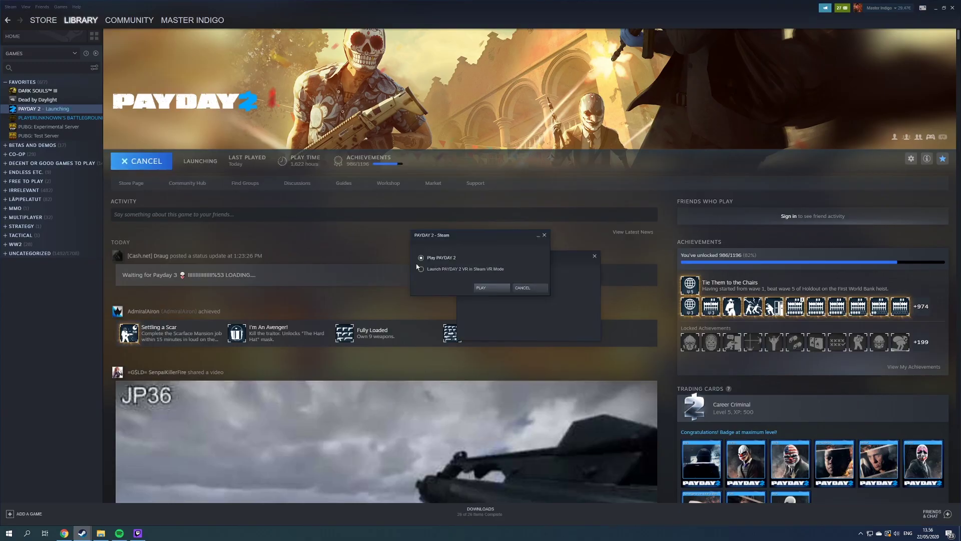
pyautogui.click(490, 288)
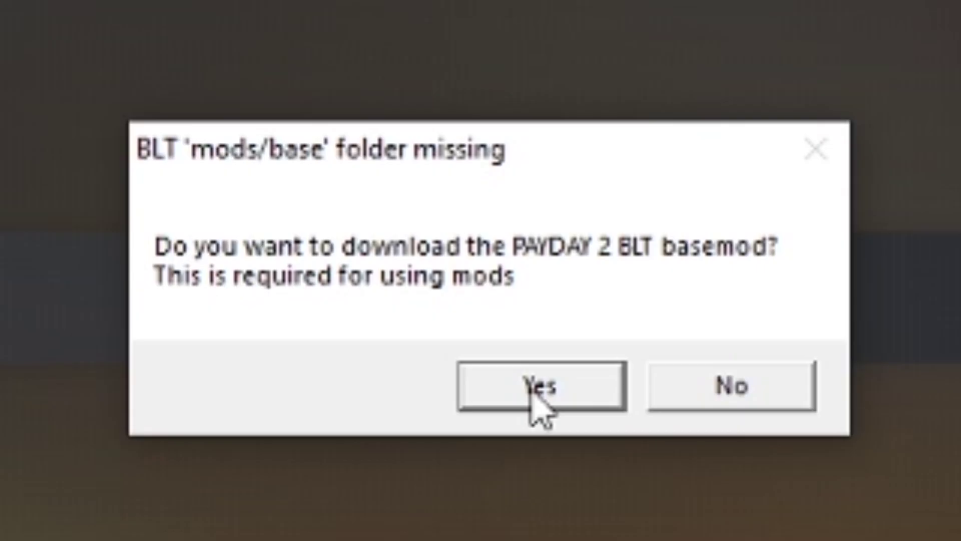
pyautogui.click(531, 389)
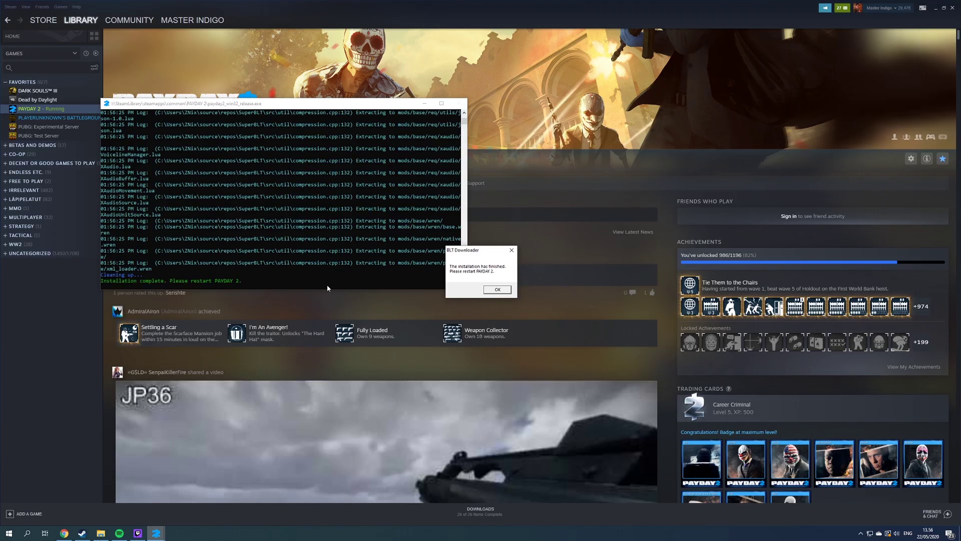
pyautogui.click(498, 290)
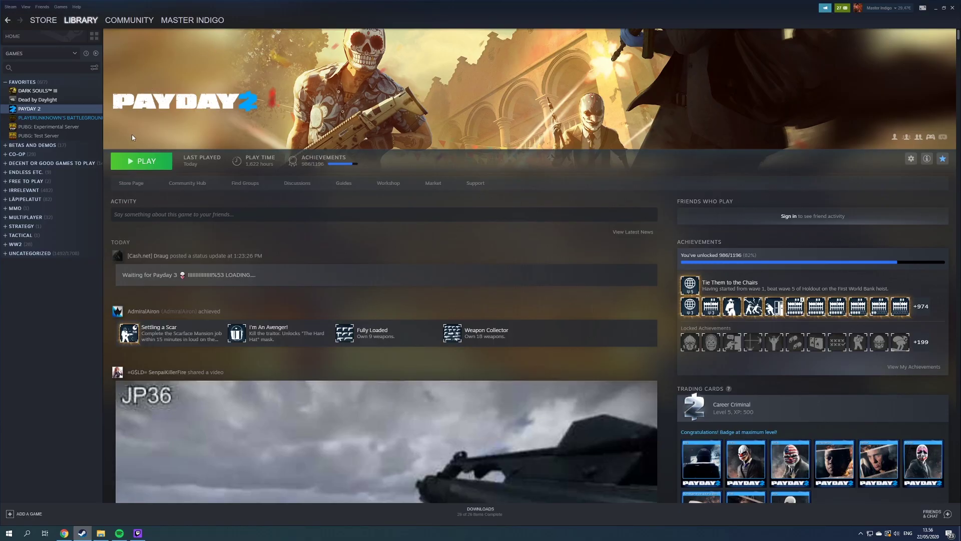
# Step: Relaunch non-VR PAYDAY 2, skip to the main menu, then Alt-Tab out of the game
pyautogui.click(143, 161)
pyautogui.click(491, 287)
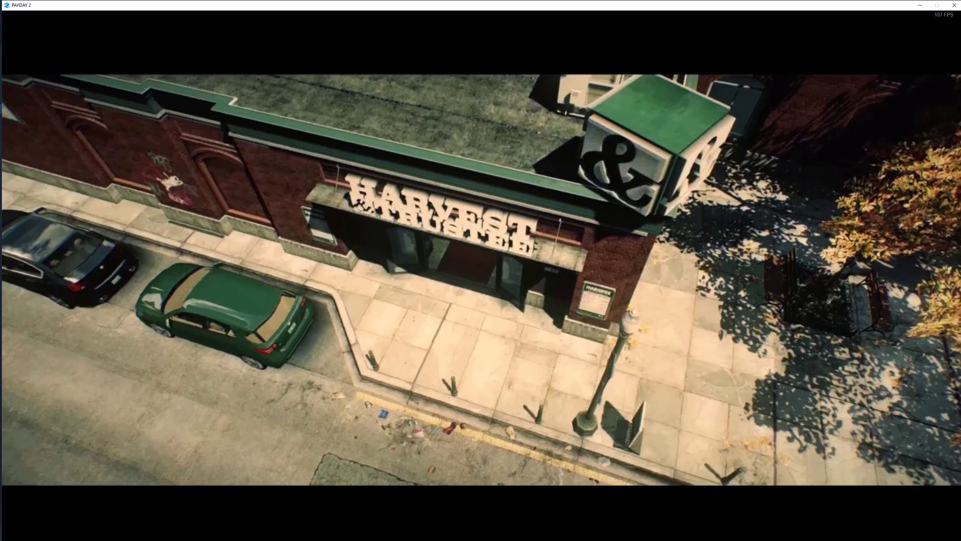
pyautogui.press('Return')
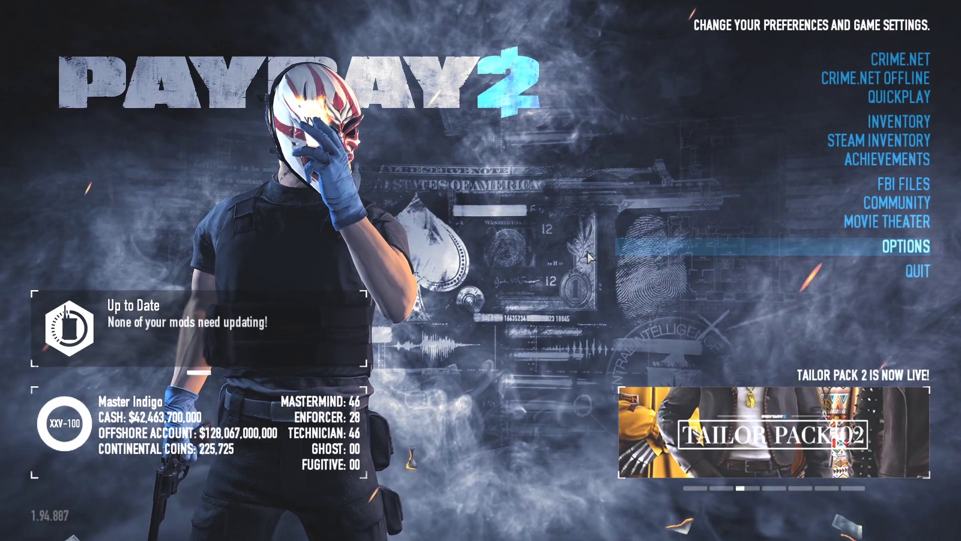
pyautogui.hotkey('alt', 'Tab')
# Step: Download the BeardLib 3.53 zip from its ModWorkshop page and scroll through its description
pyautogui.click(63, 534)
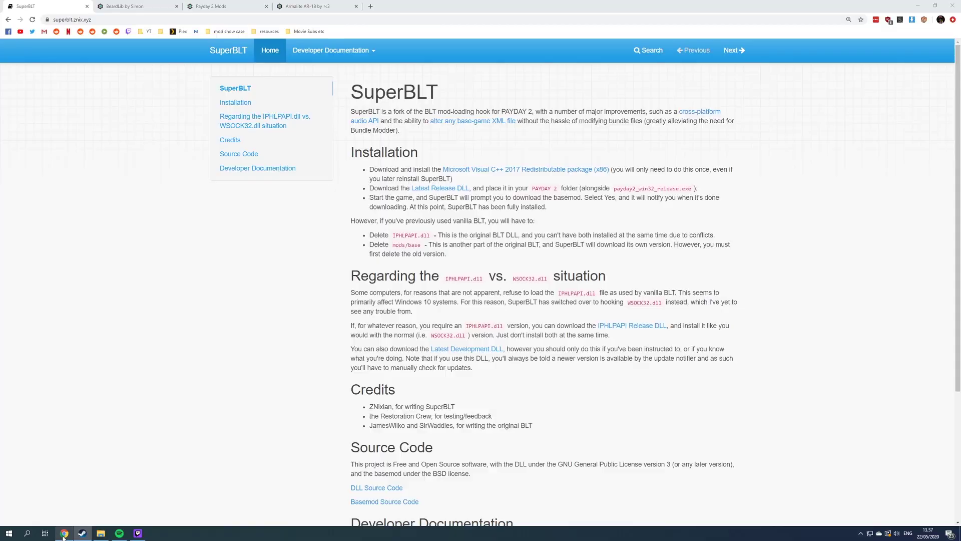
pyautogui.click(149, 7)
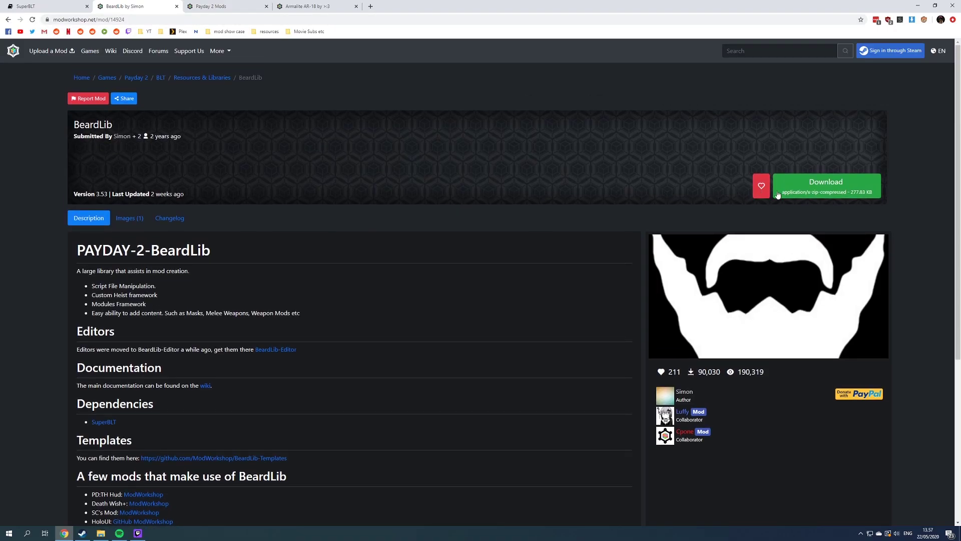
pyautogui.click(817, 188)
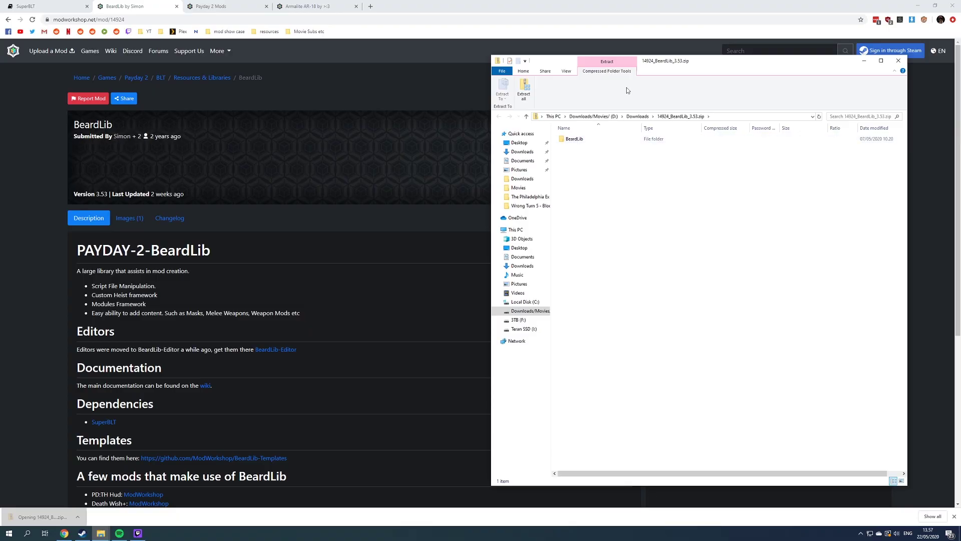
pyautogui.click(285, 204)
pyautogui.scroll(-1, 286, 310)
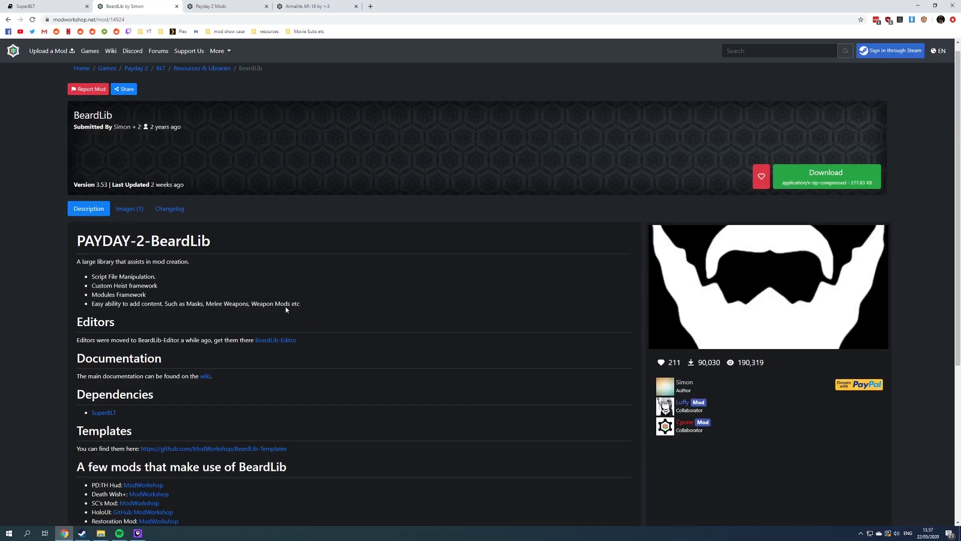
pyautogui.scroll(-2, 286, 310)
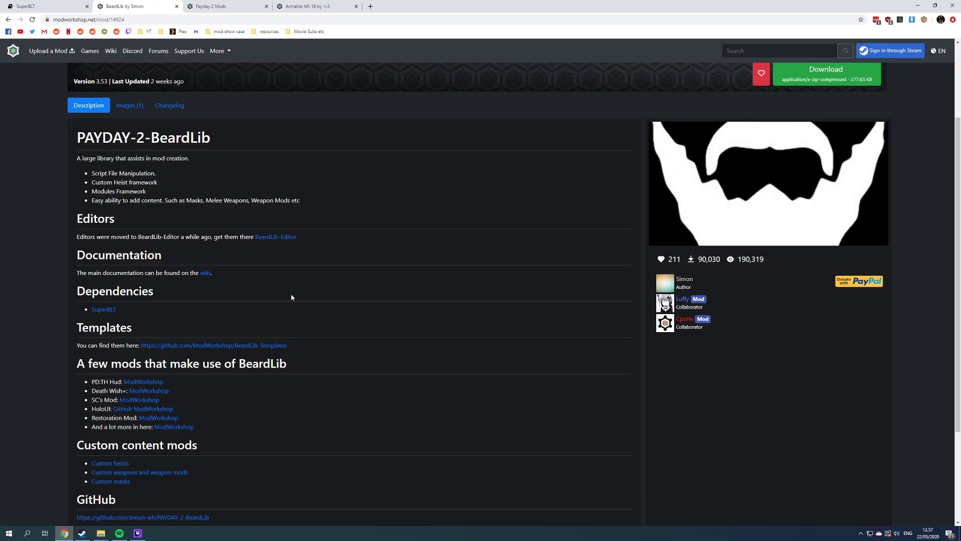
pyautogui.scroll(-2, 151, 308)
pyautogui.scroll(2, 171, 302)
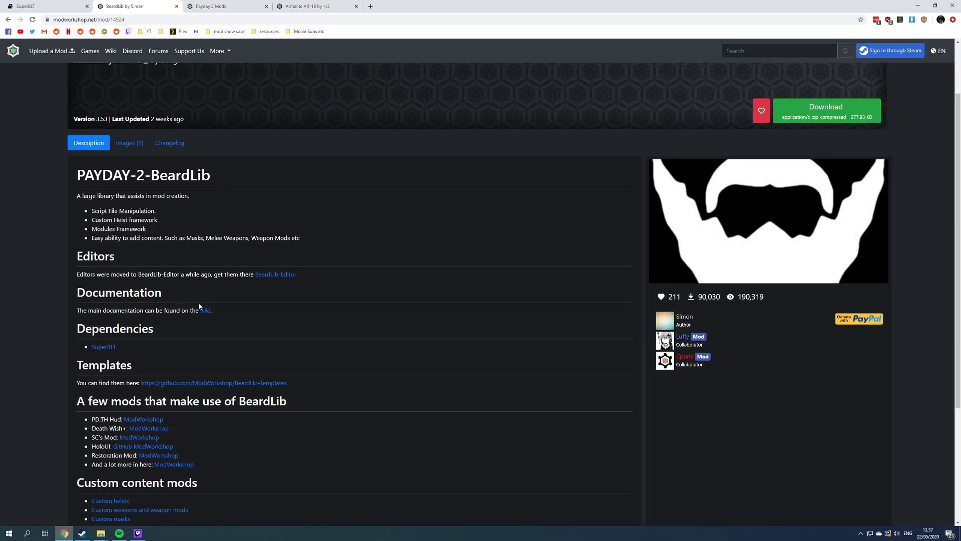
pyautogui.scroll(-1, 198, 299)
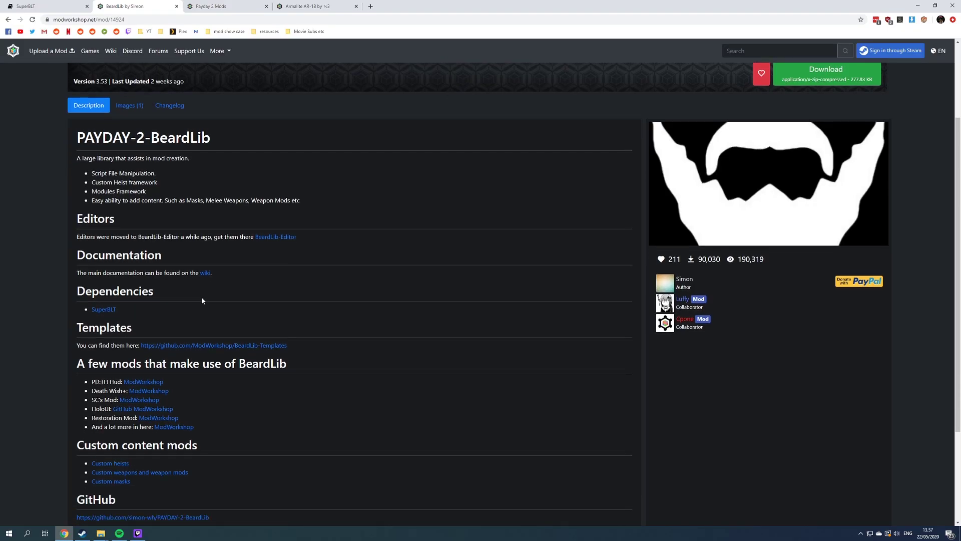
pyautogui.scroll(3, 210, 295)
pyautogui.scroll(-3, 196, 338)
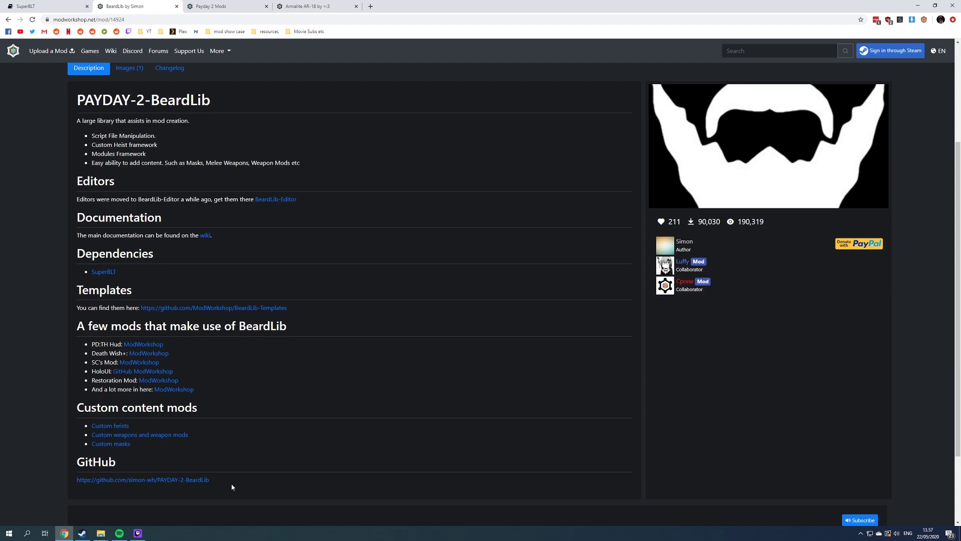
# Step: Drag the BeardLib folder from the 3.53 zip into PAYDAY 2's mods folder and close the zip
pyautogui.click(100, 533)
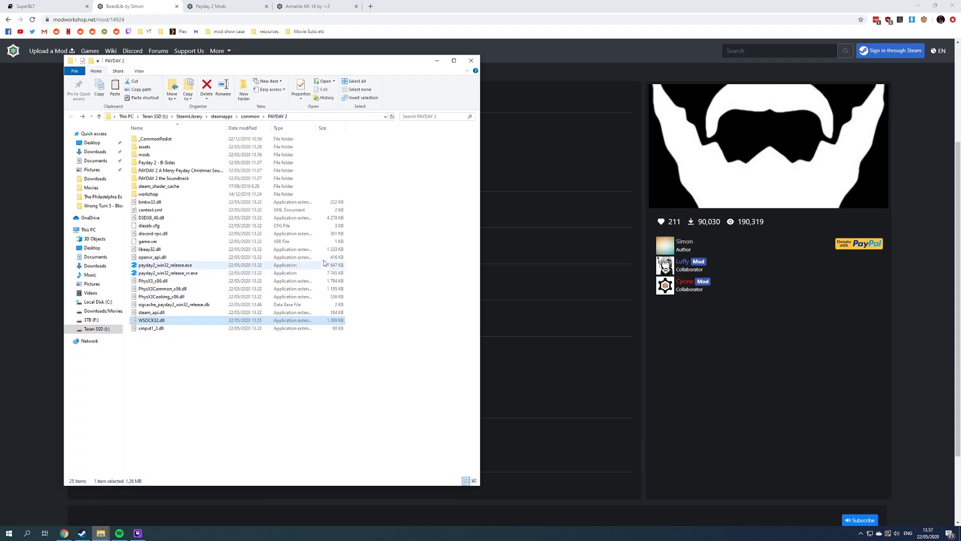
pyautogui.doubleClick(150, 155)
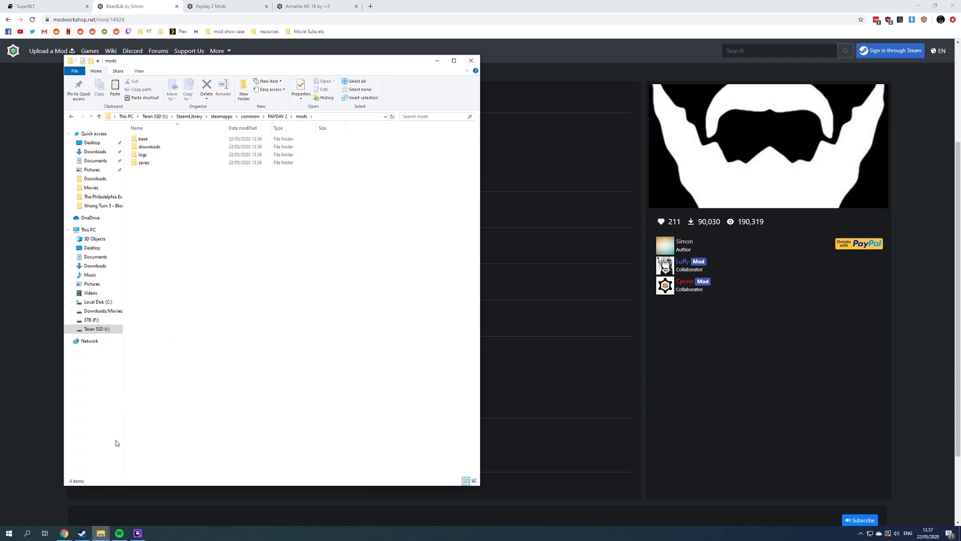
pyautogui.moveTo(104, 532)
pyautogui.click(145, 494)
pyautogui.moveTo(570, 142); pyautogui.dragTo(236, 242)
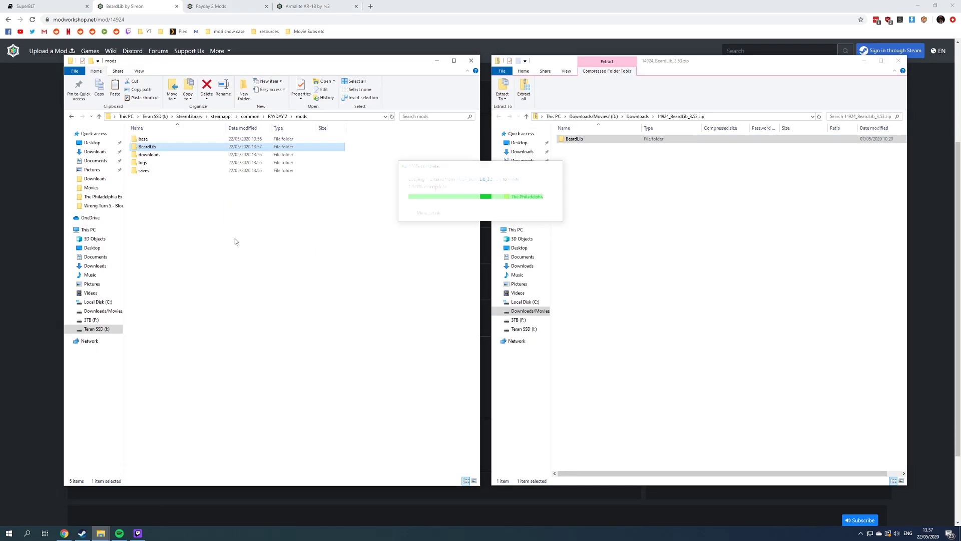
pyautogui.click(898, 61)
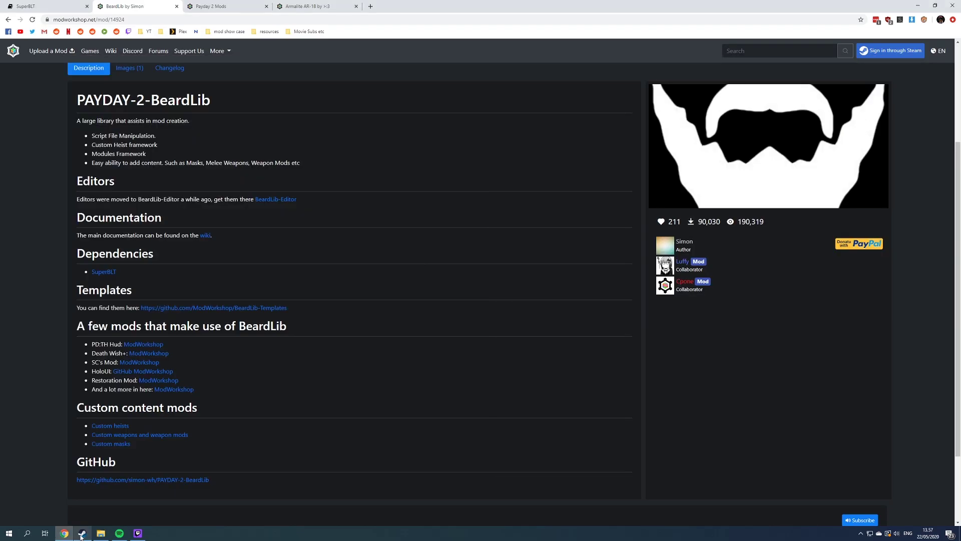
# Step: Launch PAYDAY 2 from Steam to the main menu showing the BeardLib updates notice, then return to Steam
pyautogui.click(82, 533)
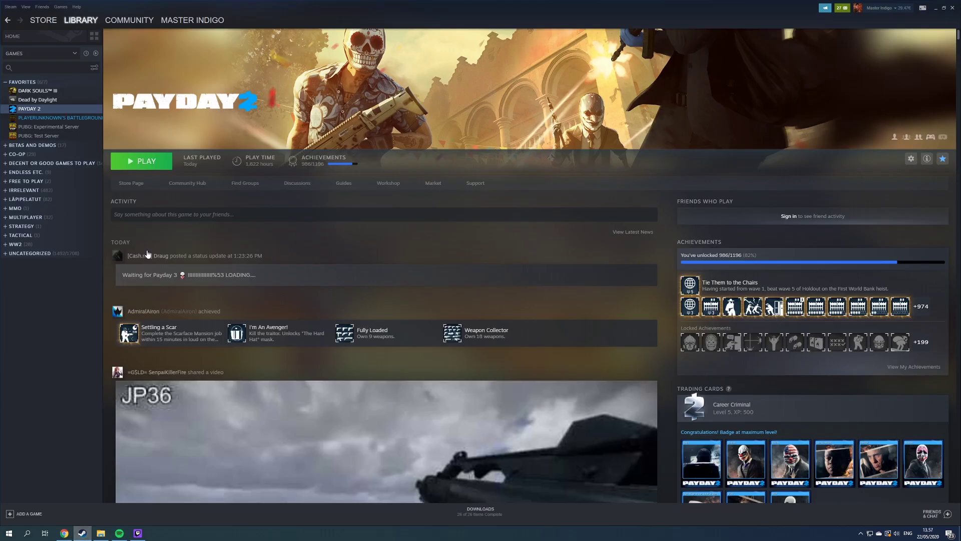
pyautogui.click(135, 162)
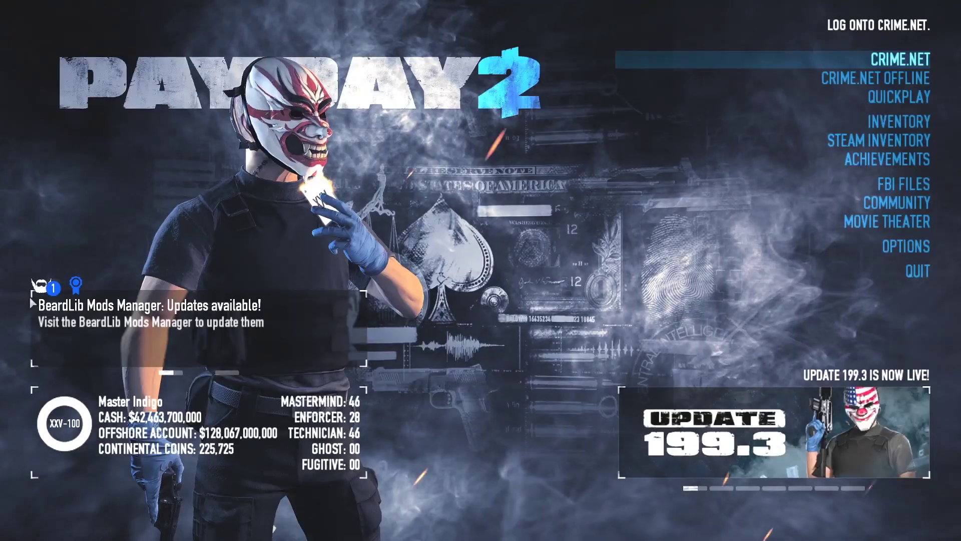
pyautogui.hotkey('alt', 'Tab')
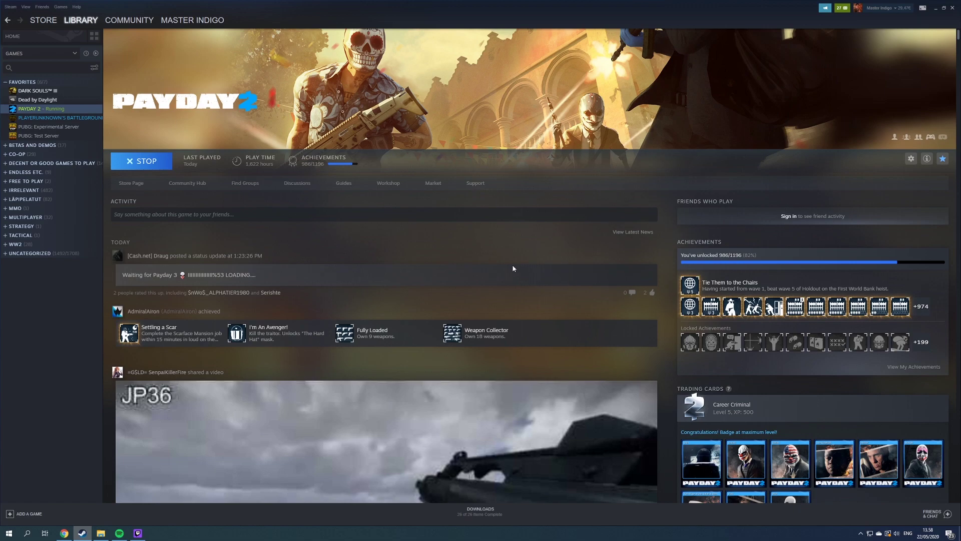
# Step: Bring up the PAYDAY 2 game folder and open its assets folder
pyautogui.click(103, 533)
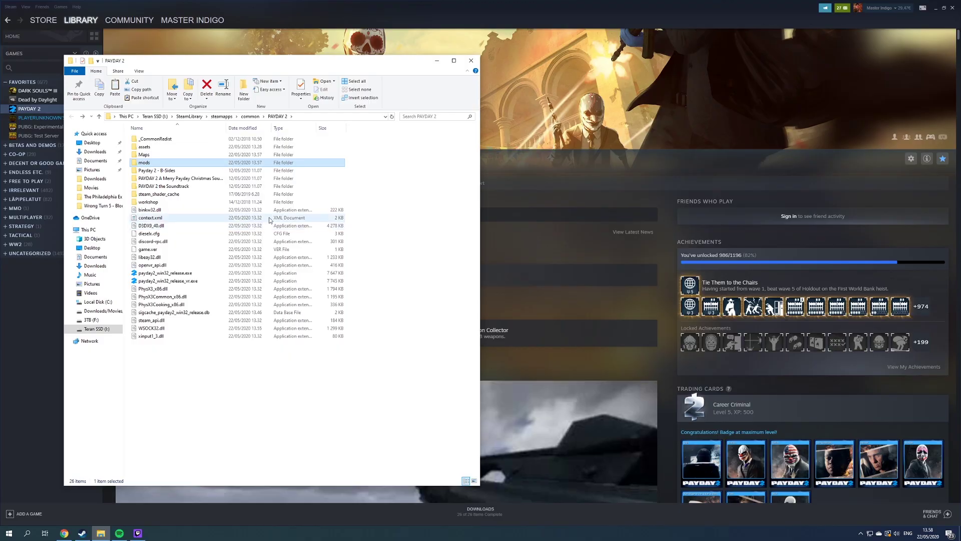
pyautogui.doubleClick(148, 148)
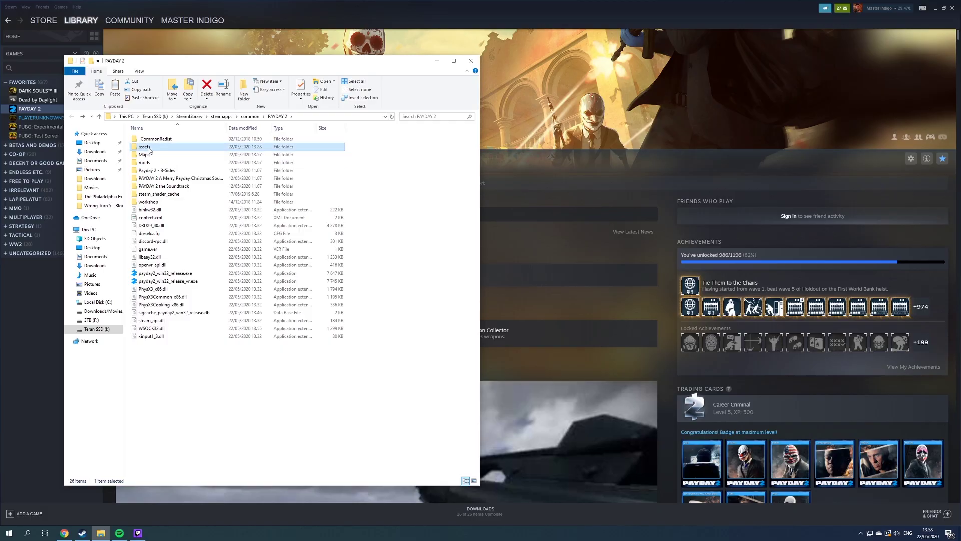
pyautogui.hotkey('alt', 'Left')
pyautogui.doubleClick(169, 148)
pyautogui.hotkey('alt', 'Left')
pyautogui.moveTo(141, 149)
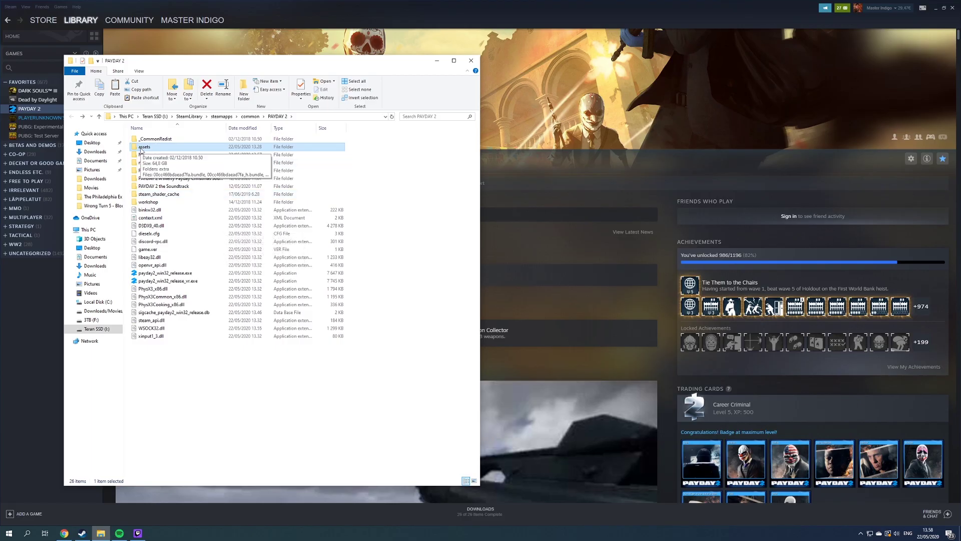
pyautogui.doubleClick(143, 146)
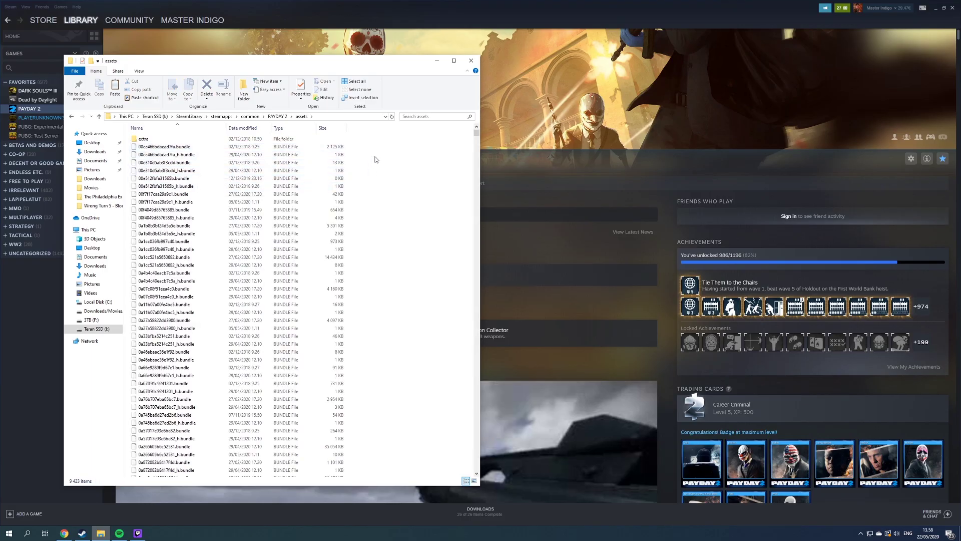
# Step: Create a new folder named mod_overrides in assets, check it, and return to assets
pyautogui.rightClick(375, 158)
pyautogui.moveTo(401, 239)
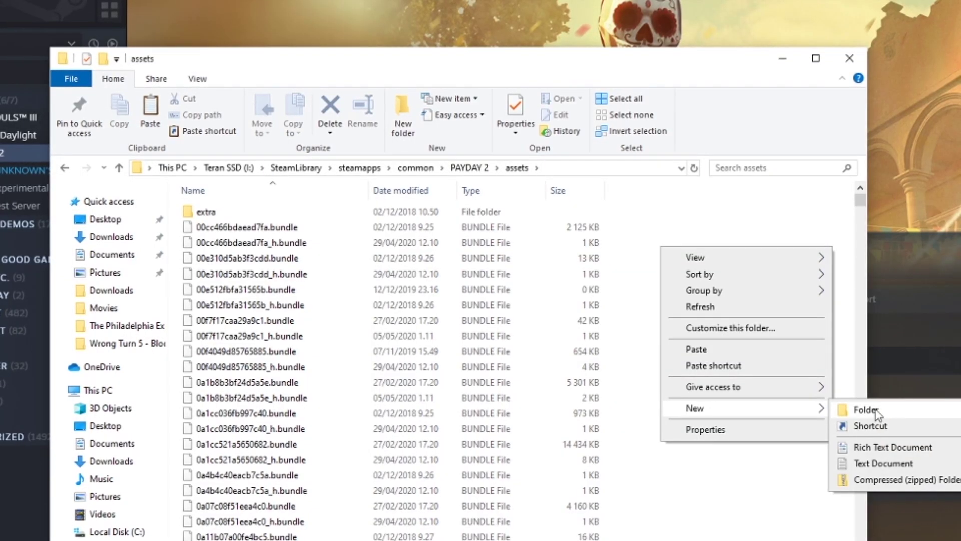
pyautogui.click(482, 237)
pyautogui.write('mod')
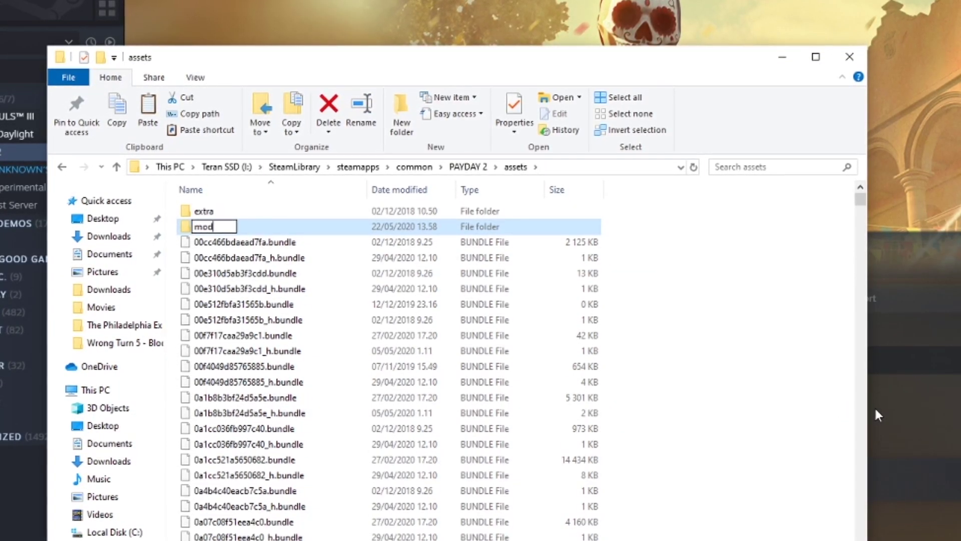
pyautogui.write('_')
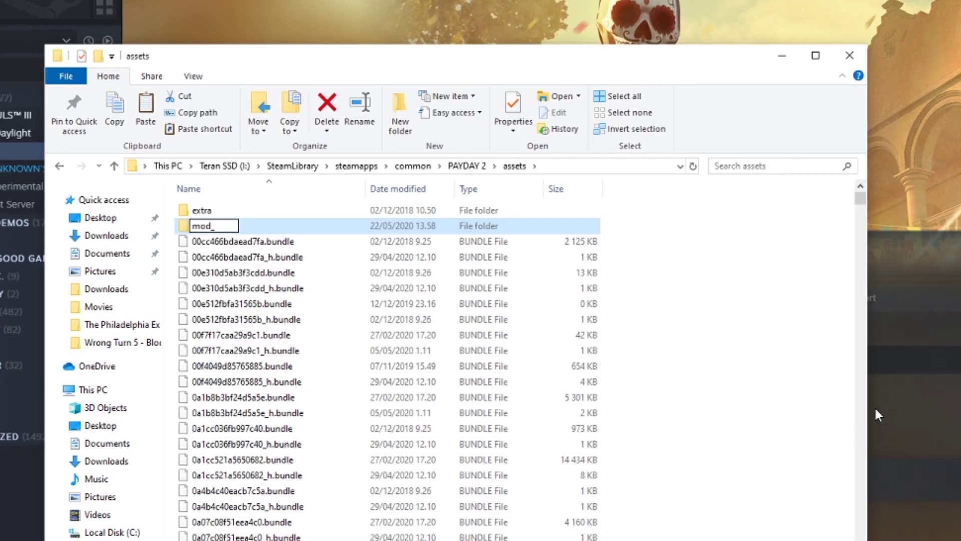
pyautogui.write('overrides')
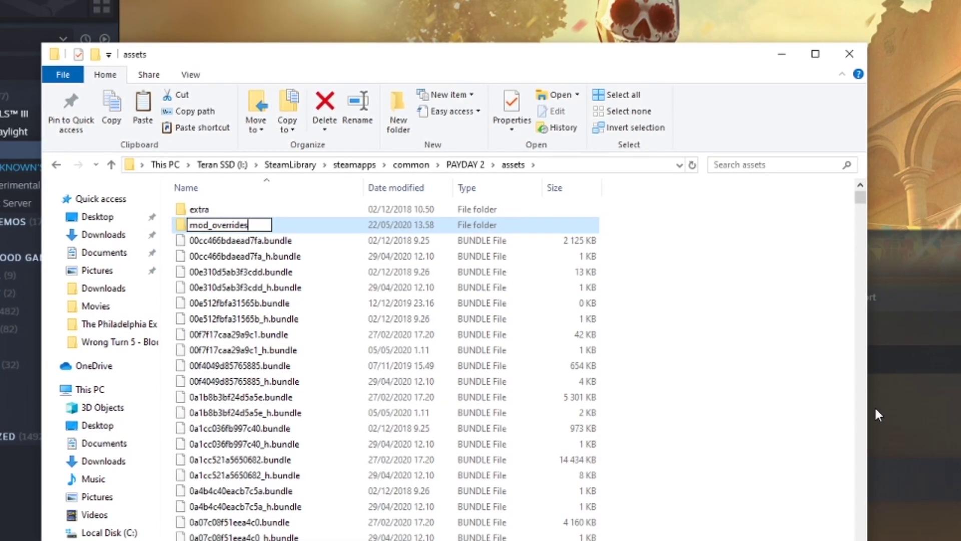
pyautogui.press('Return')
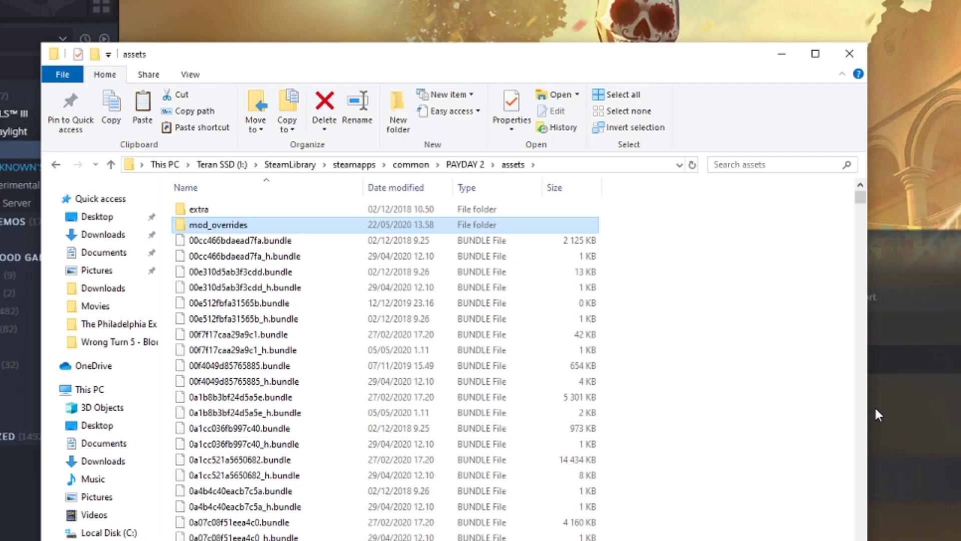
pyautogui.press('Return')
pyautogui.hotkey('alt', 'Left')
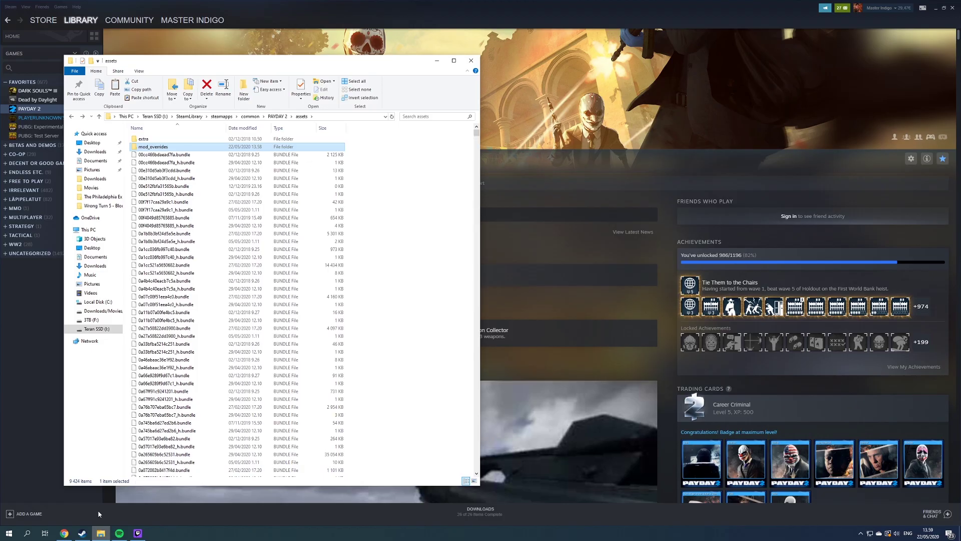
# Step: Go from the BeardLib mod page to the BeardLib-Editor GitHub repository's master branch
pyautogui.click(64, 533)
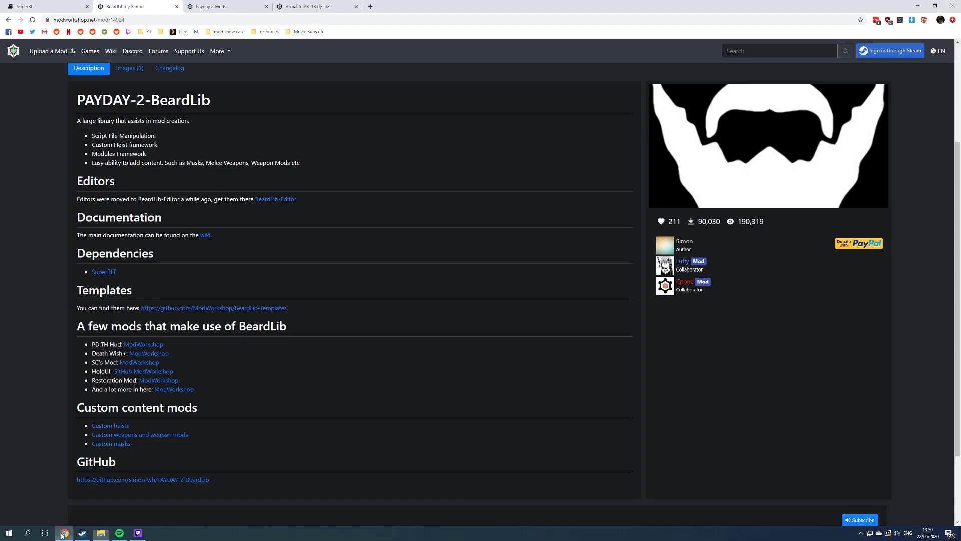
pyautogui.scroll(3, 242, 77)
pyautogui.scroll(-3, 253, 254)
pyautogui.click(280, 200)
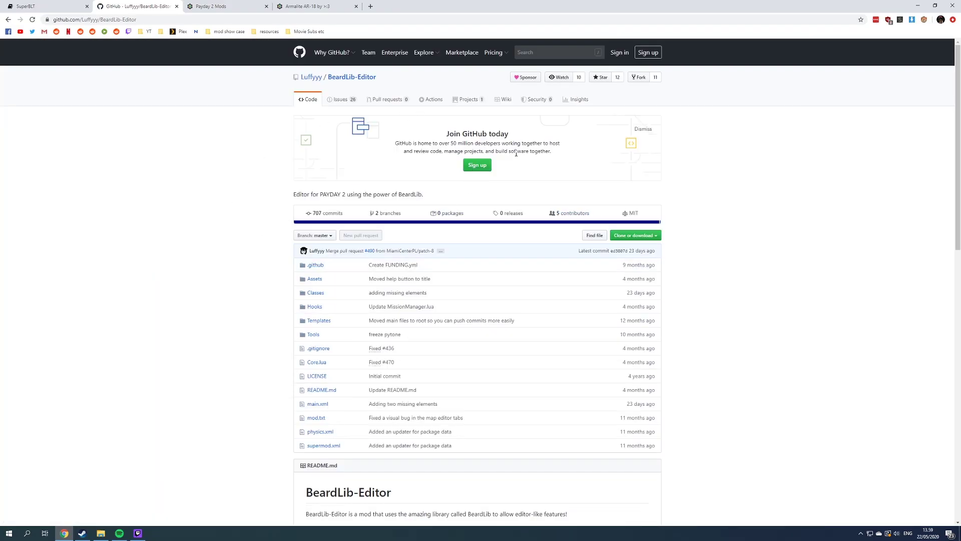
pyautogui.scroll(-8, 197, 221)
pyautogui.scroll(6, 185, 223)
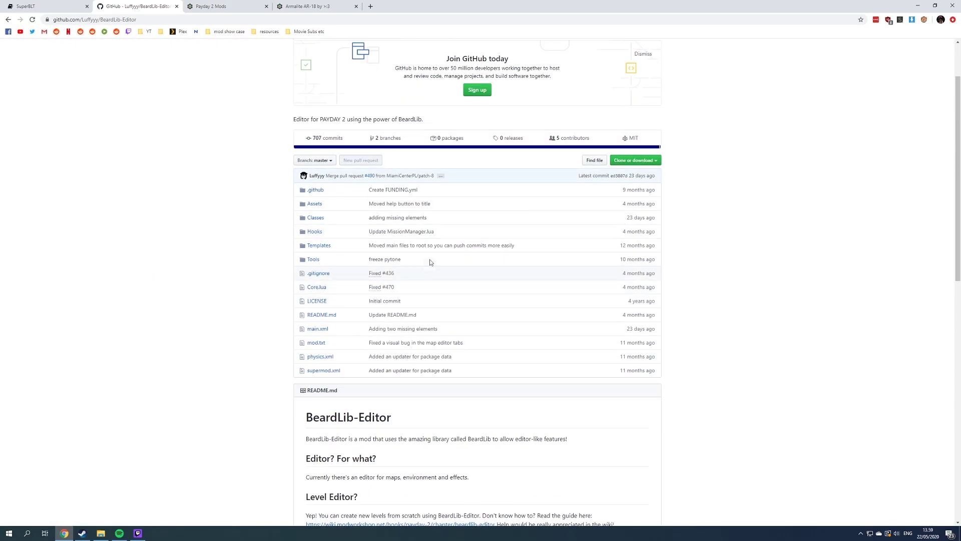
pyautogui.scroll(2, 253, 268)
pyautogui.scroll(-6, 456, 142)
pyautogui.scroll(6, 275, 239)
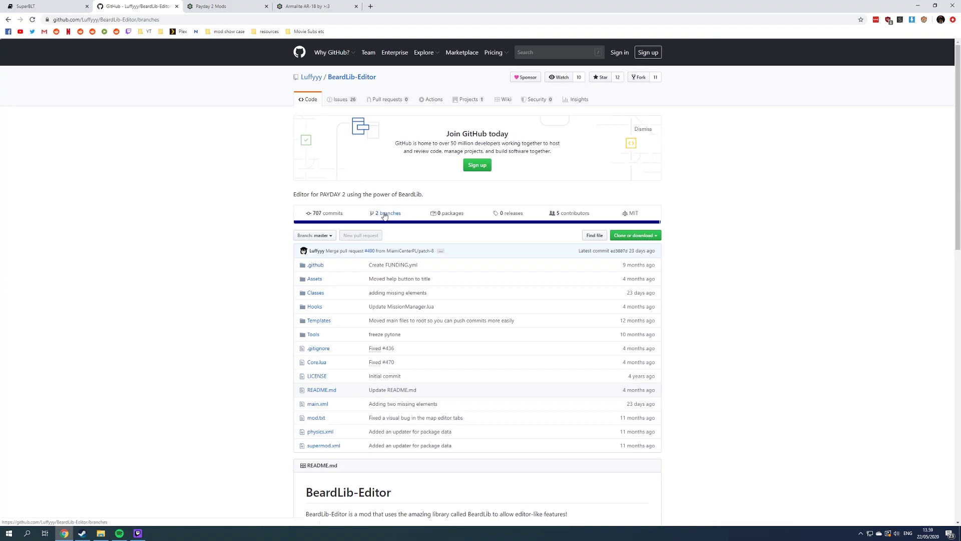
pyautogui.click(385, 214)
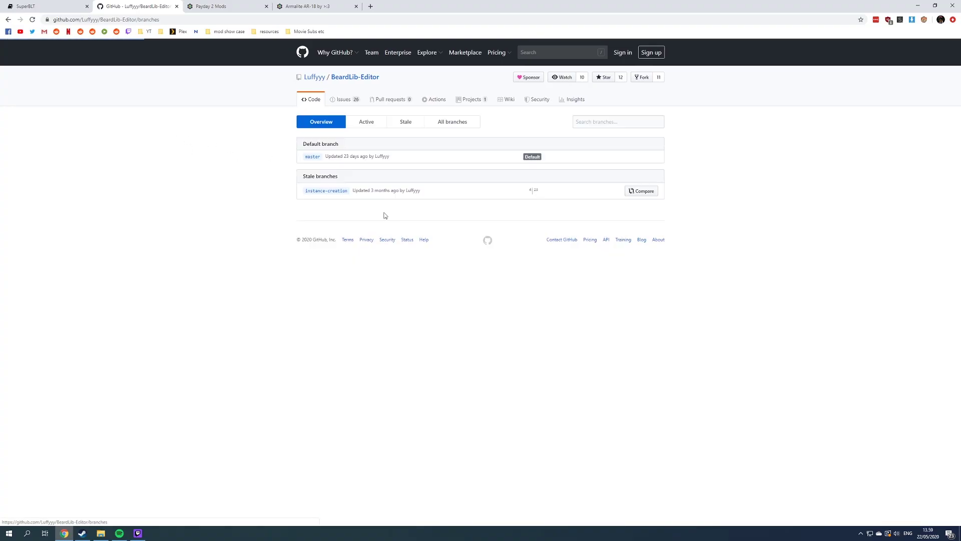
pyautogui.click(313, 158)
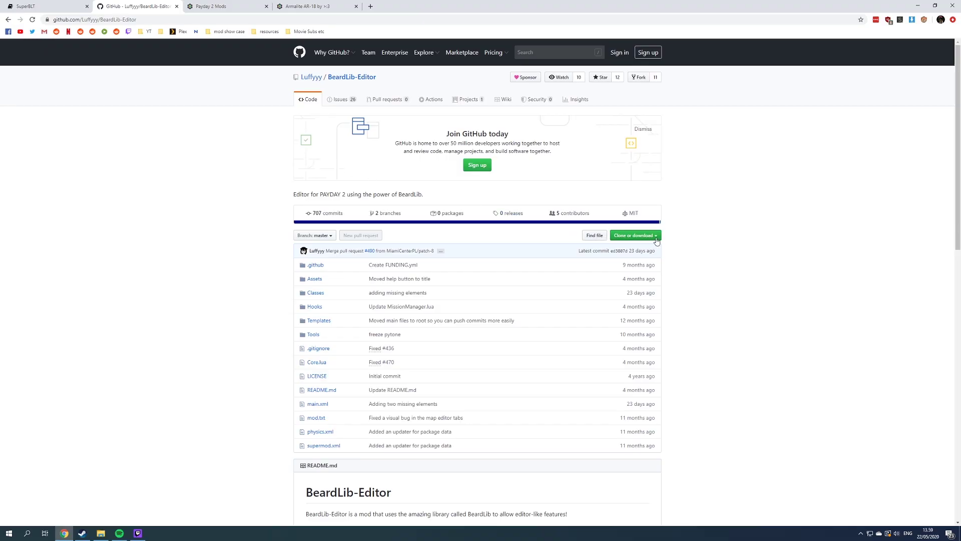
# Step: Download BeardLib-Editor as a ZIP and open it beside the PAYDAY 2 assets window
pyautogui.click(659, 238)
pyautogui.click(628, 295)
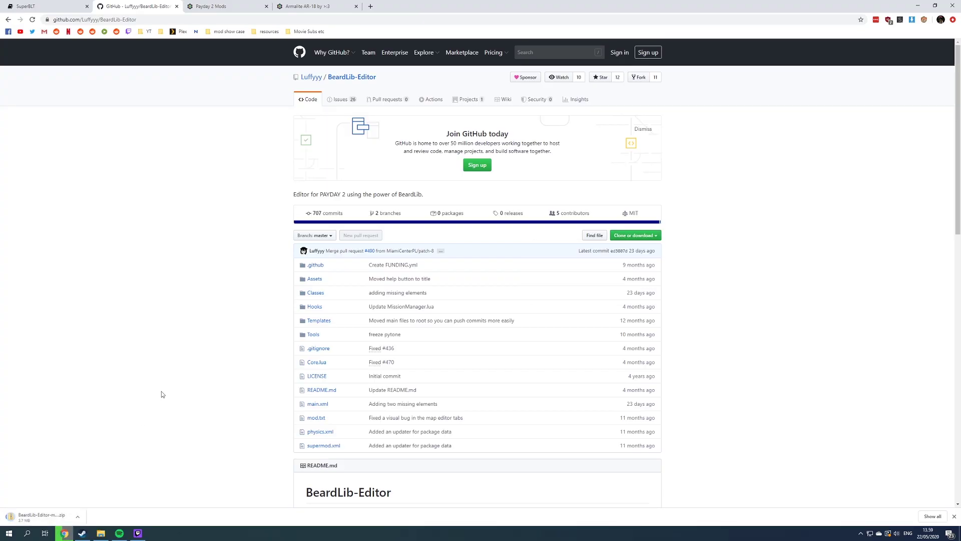
pyautogui.scroll(-3, 189, 346)
pyautogui.rightClick(215, 301)
pyautogui.click(170, 256)
pyautogui.scroll(-2, 171, 256)
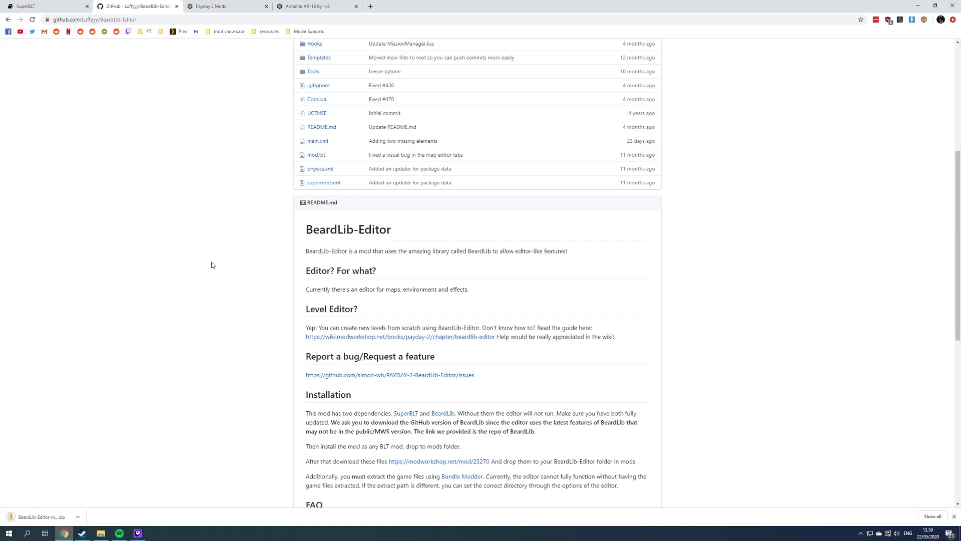
pyautogui.scroll(-2, 210, 268)
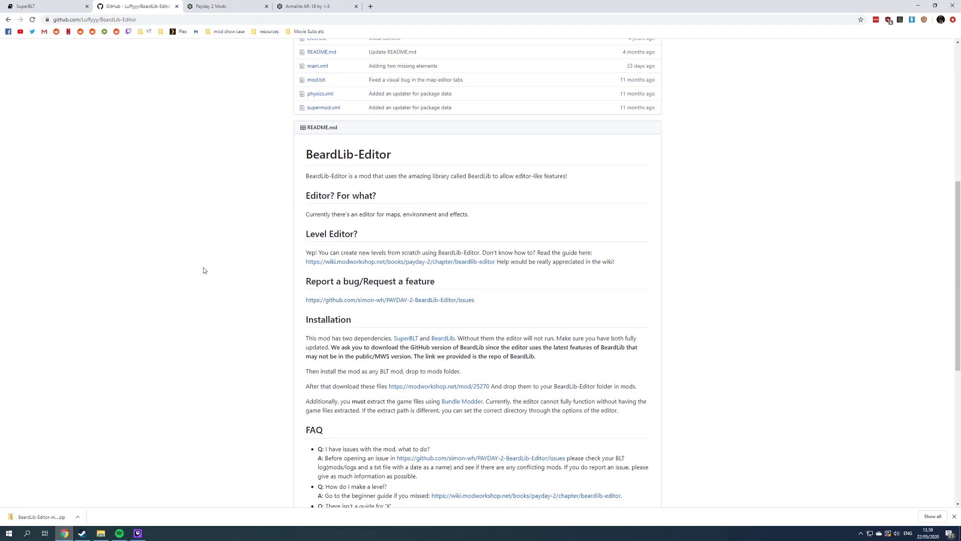
pyautogui.scroll(-2, 205, 271)
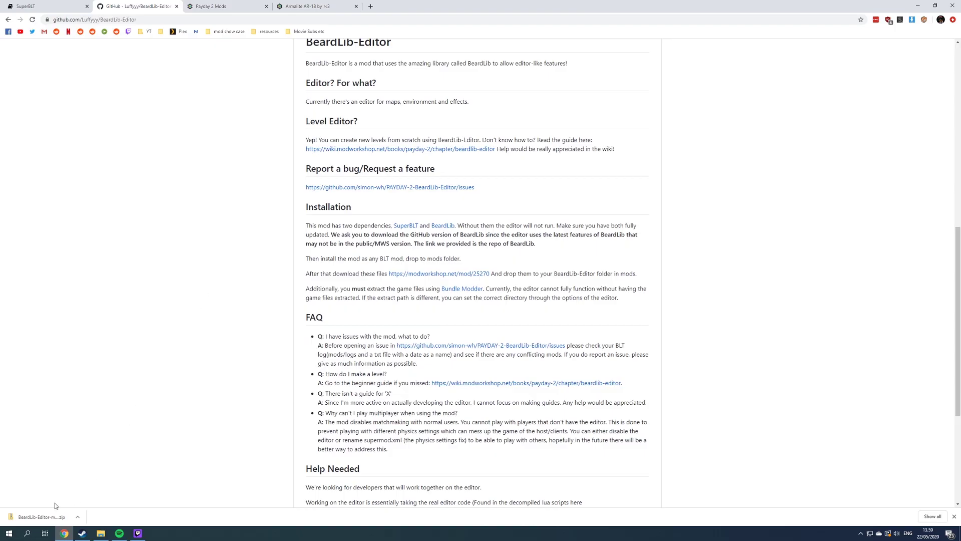
pyautogui.click(40, 517)
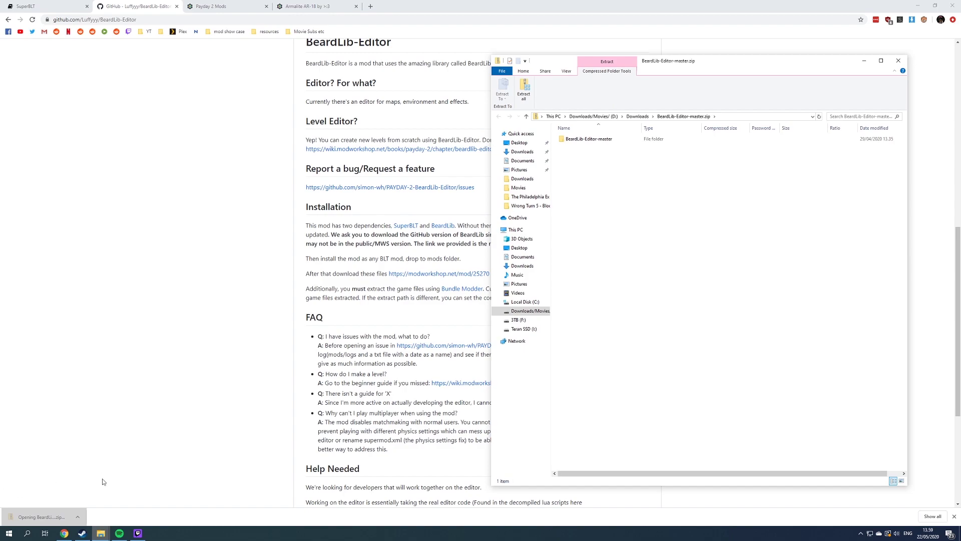
pyautogui.click(88, 511)
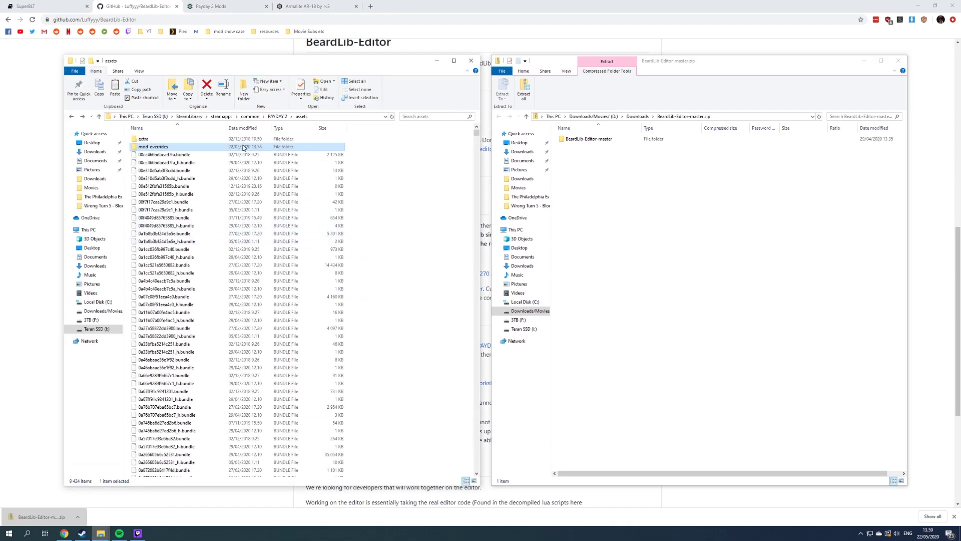
# Step: Copy BeardLib-Editor-master from the zip into PAYDAY 2\mods and close the zip window
pyautogui.press('BackSpace')
pyautogui.write('mods')
pyautogui.press('Return')
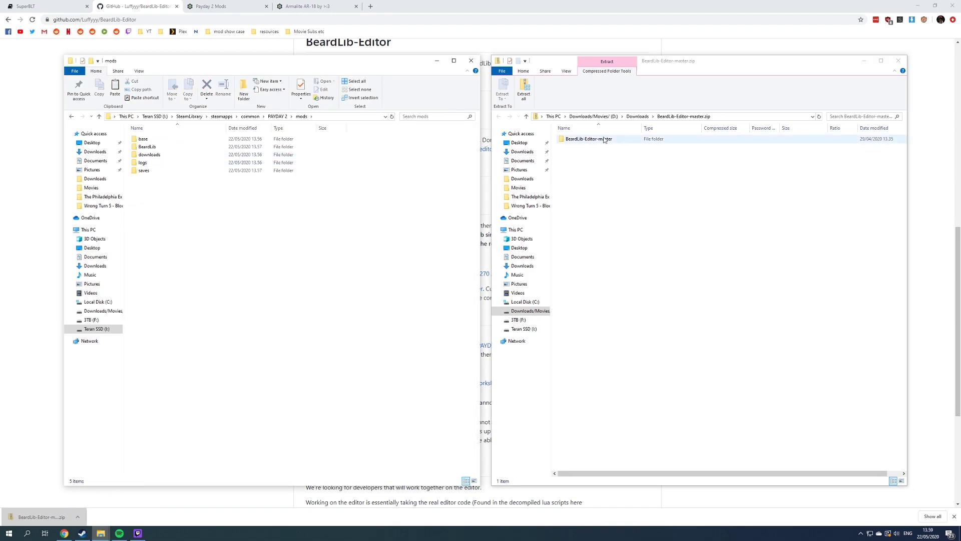
pyautogui.moveTo(604, 139); pyautogui.dragTo(250, 259)
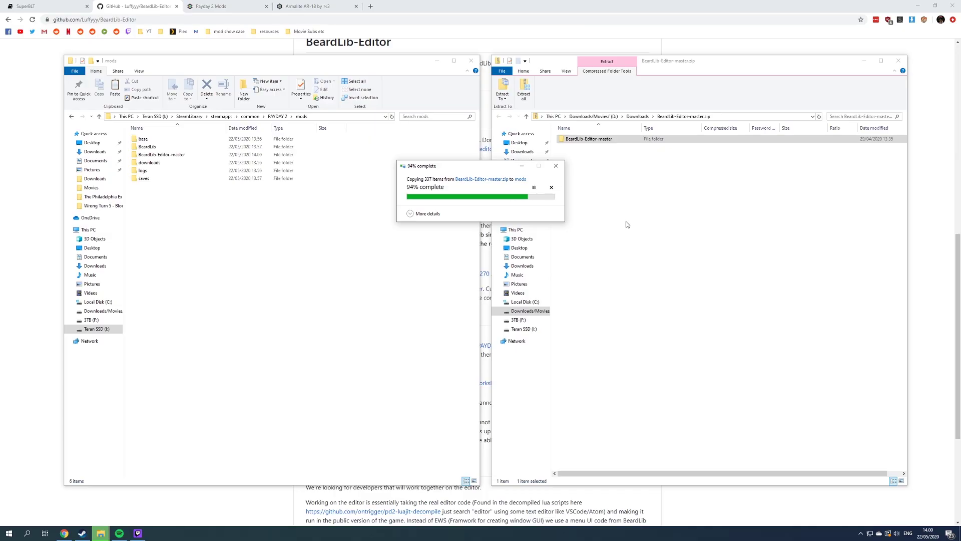
pyautogui.click(899, 62)
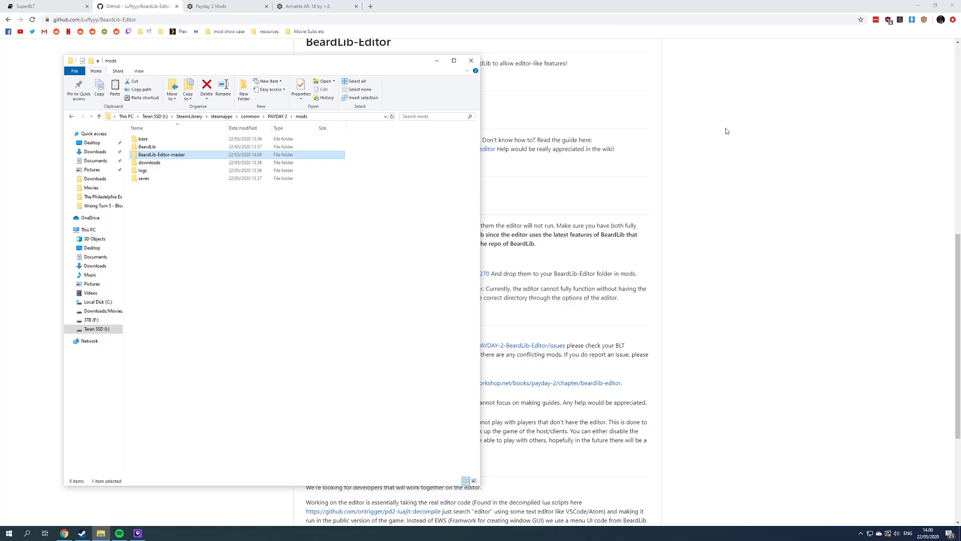
# Step: Close the GitHub tab and switch to the Armalite AR-18 mod page
pyautogui.click(498, 69)
pyautogui.click(244, 7)
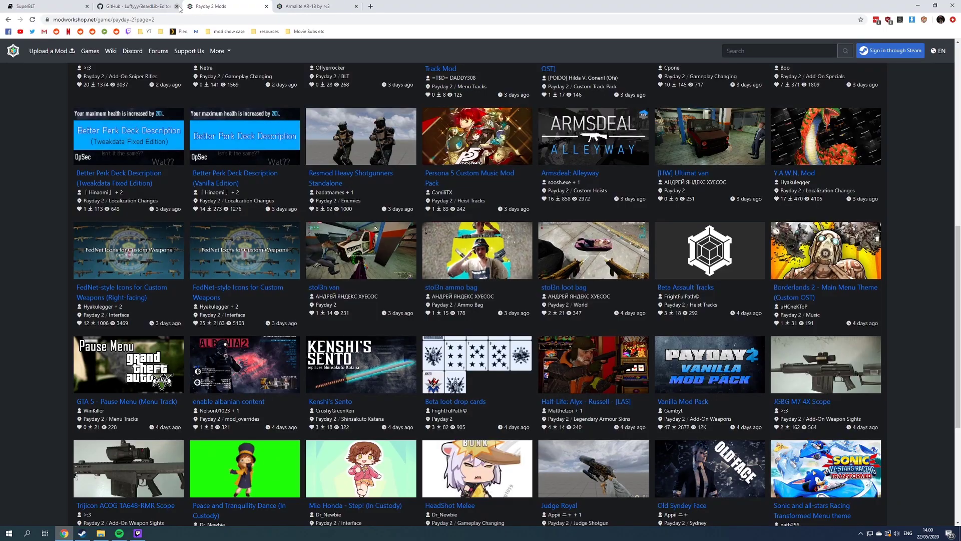
pyautogui.click(177, 6)
pyautogui.click(225, 6)
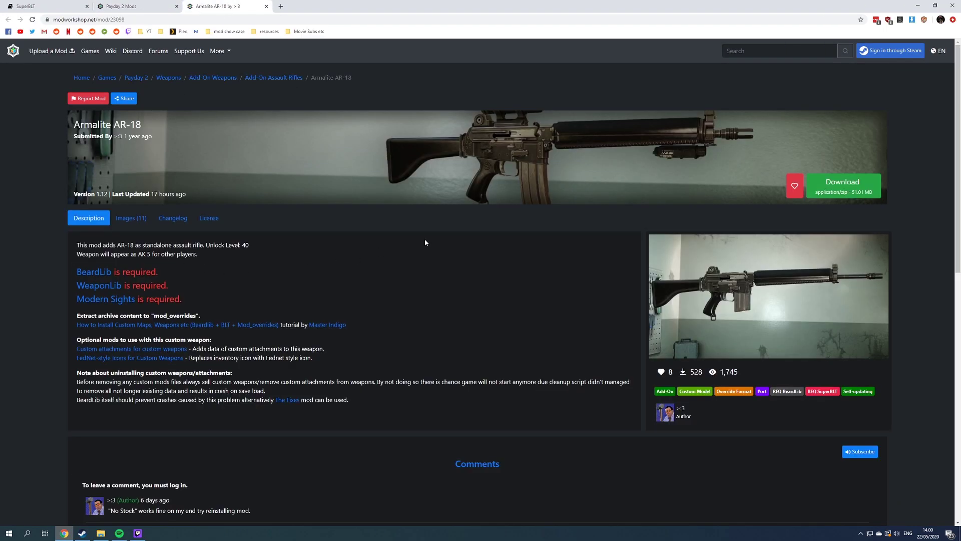
# Step: Highlight the AR-18 page's 'Last Updated 17 hours ago' date
pyautogui.moveTo(189, 196)
pyautogui.mouseDown()
pyautogui.moveTo(112, 196)
pyautogui.moveTo(187, 200)
pyautogui.mouseUp()
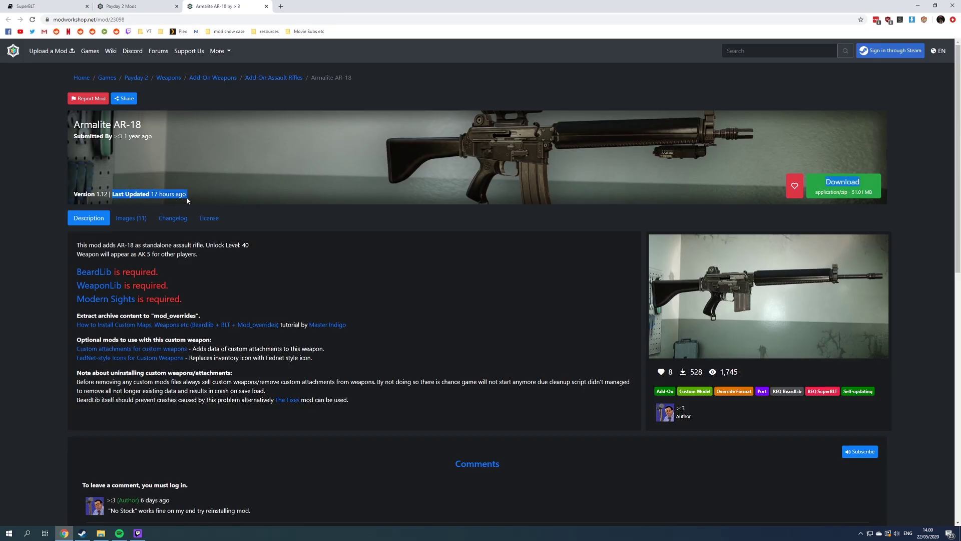
pyautogui.click(195, 198)
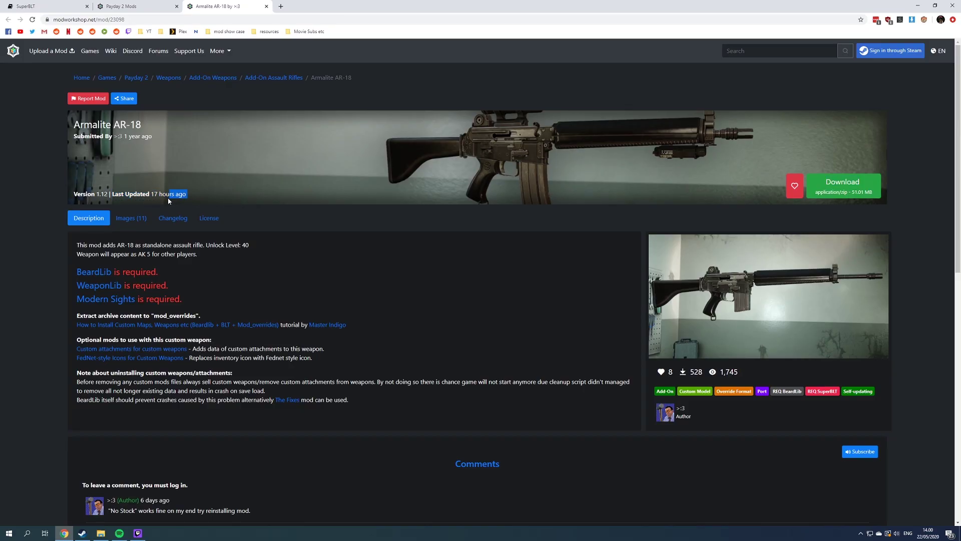
pyautogui.click(143, 201)
pyautogui.moveTo(122, 201); pyautogui.dragTo(190, 201)
pyautogui.click(120, 199)
pyautogui.moveTo(120, 199); pyautogui.dragTo(193, 201)
pyautogui.click(165, 150)
pyautogui.moveTo(203, 201); pyautogui.dragTo(111, 196)
pyautogui.click(304, 241)
# Step: Review the required mods (BeardLib, WeaponLib, Modern Sights) and open WeaponLib in a background tab
pyautogui.moveTo(183, 274); pyautogui.dragTo(200, 299)
pyautogui.click(78, 272)
pyautogui.click(201, 299)
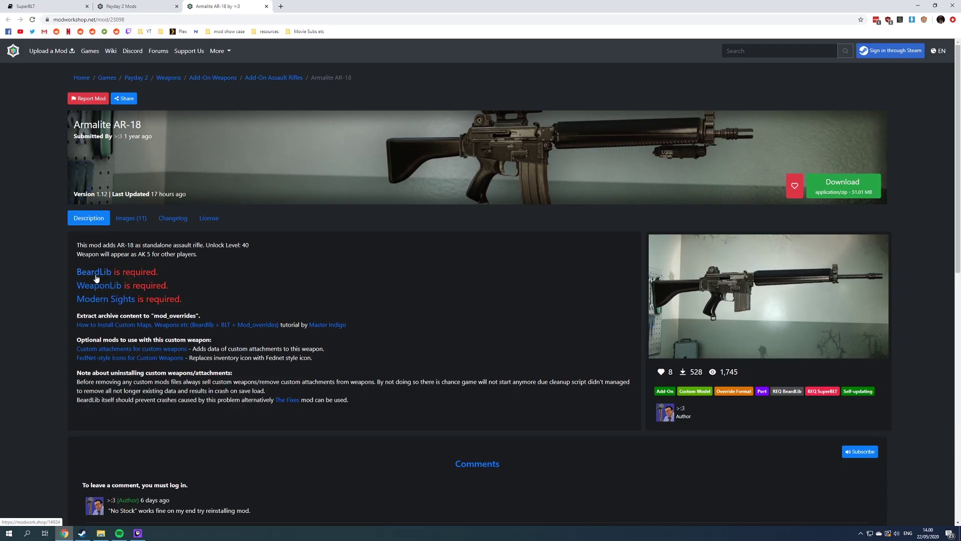
pyautogui.moveTo(68, 275); pyautogui.dragTo(93, 277)
pyautogui.moveTo(159, 272); pyautogui.dragTo(75, 273)
pyautogui.click(206, 279)
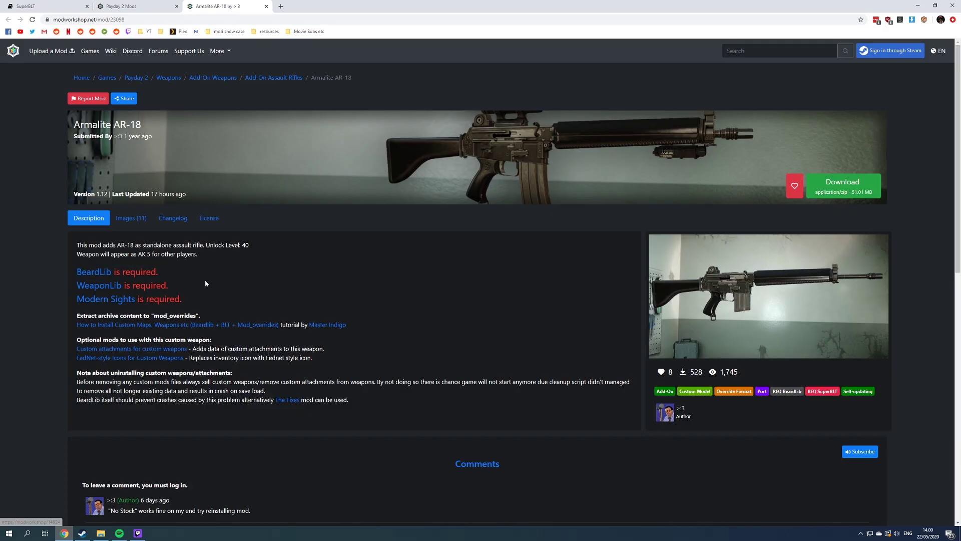
pyautogui.middleClick(108, 291)
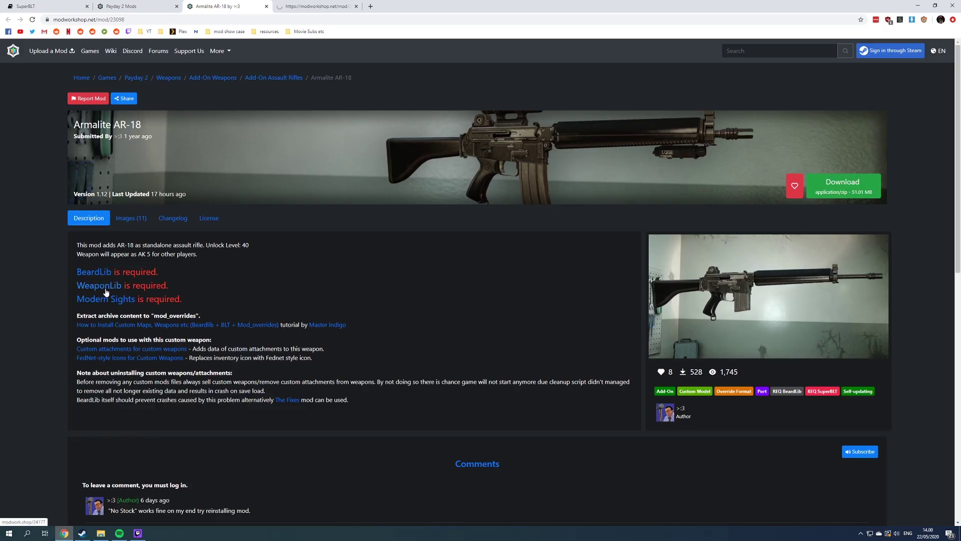
# Step: Download WeaponLib, copy its folder into PAYDAY 2\mods, and close its tab
pyautogui.click(320, 6)
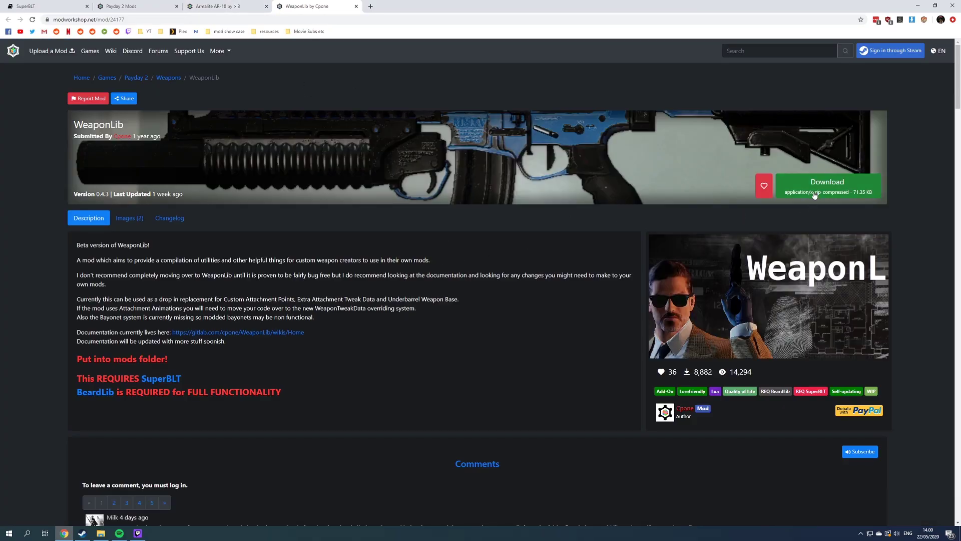
pyautogui.click(815, 194)
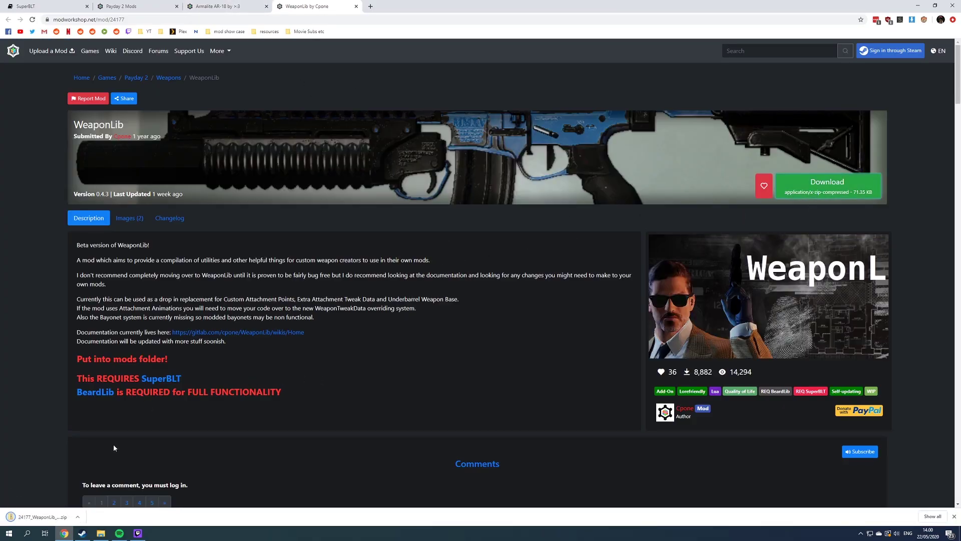
pyautogui.click(43, 516)
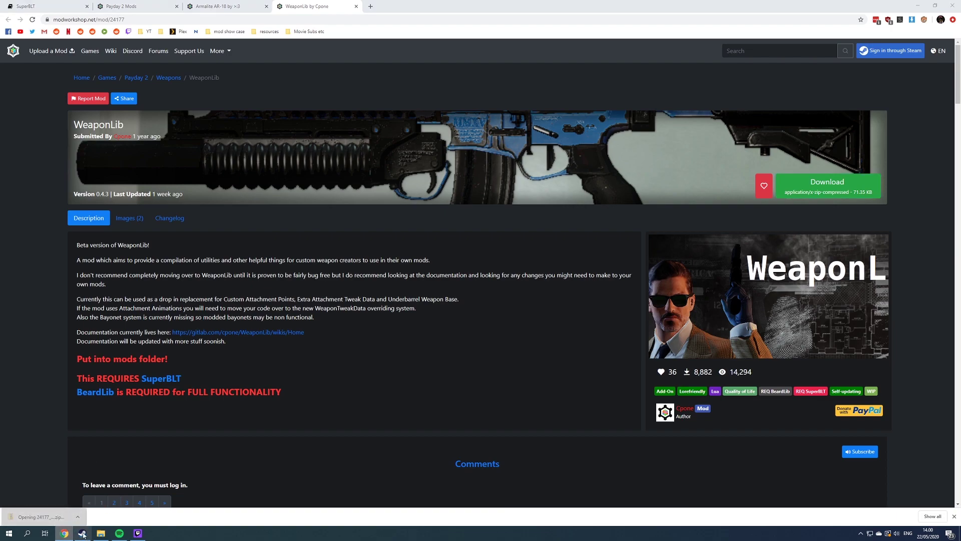
pyautogui.moveTo(101, 532)
pyautogui.click(96, 506)
pyautogui.moveTo(576, 139); pyautogui.dragTo(285, 240)
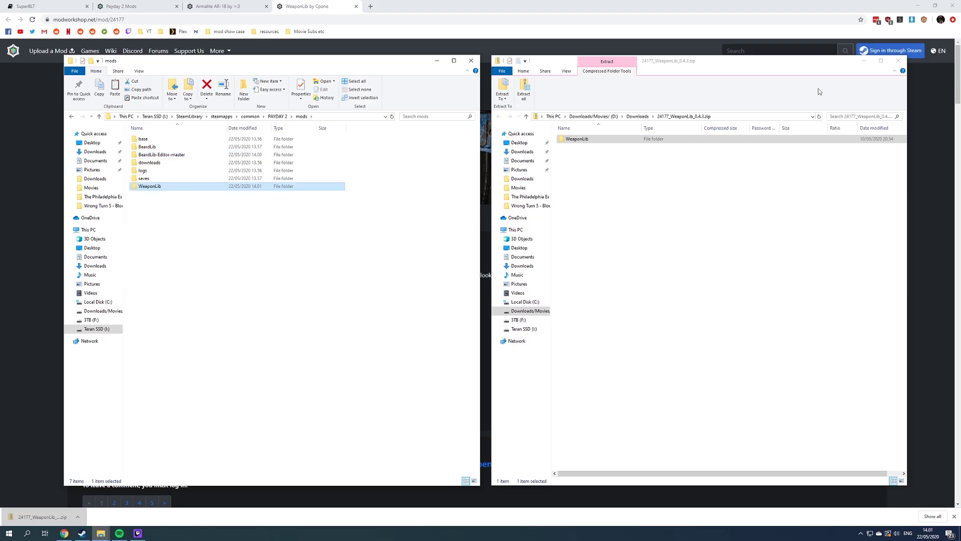
pyautogui.click(899, 61)
pyautogui.click(294, 4)
pyautogui.click(356, 6)
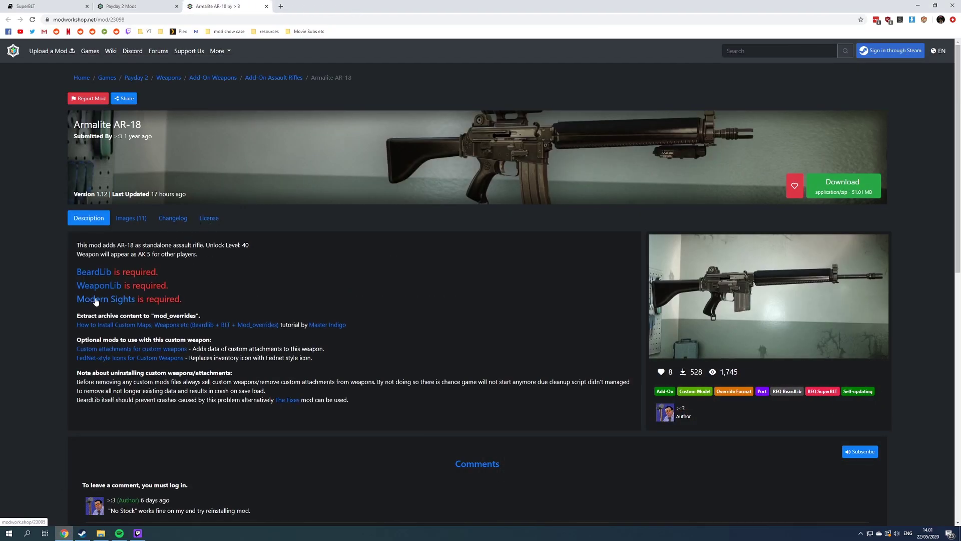
# Step: Download Modern Sights and copy its folder into PAYDAY 2\mods
pyautogui.hotkey('ctrl', 'Tab')
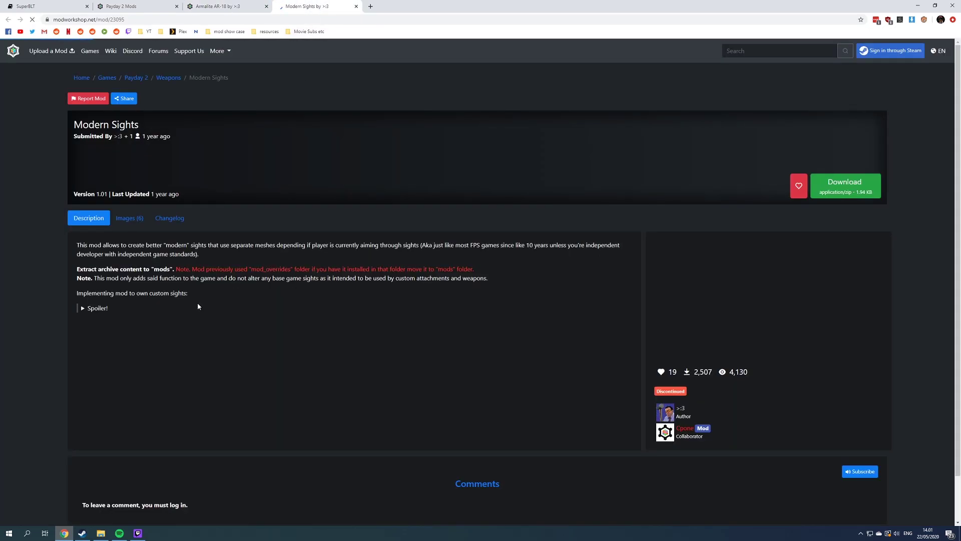
pyautogui.moveTo(77, 269); pyautogui.dragTo(148, 270)
pyautogui.click(178, 280)
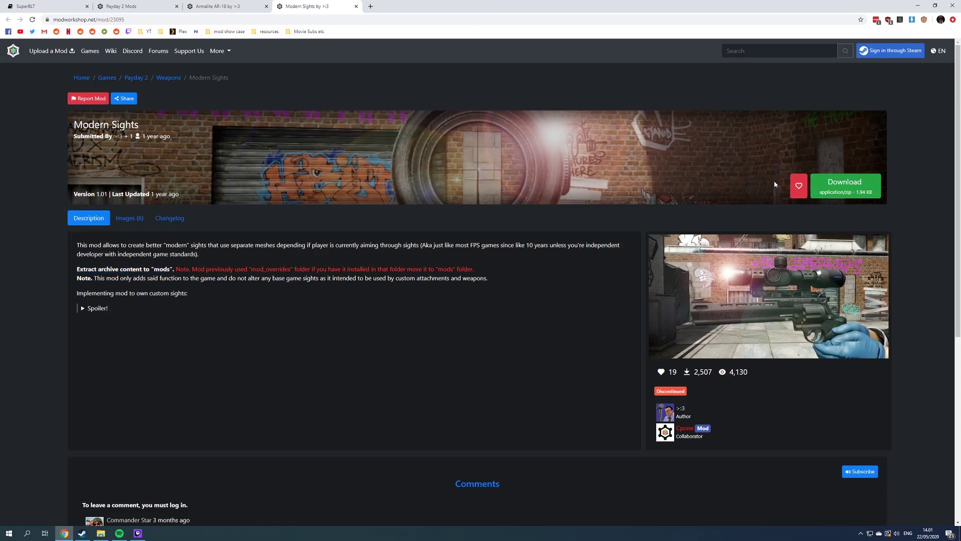
pyautogui.click(845, 185)
pyautogui.click(45, 516)
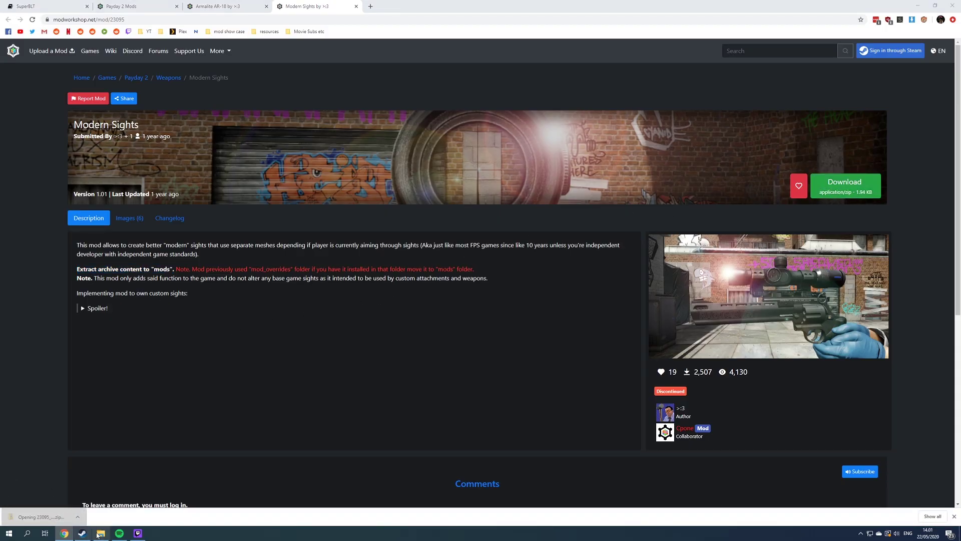
pyautogui.click(78, 491)
pyautogui.moveTo(579, 139); pyautogui.dragTo(255, 253)
pyautogui.click(220, 241)
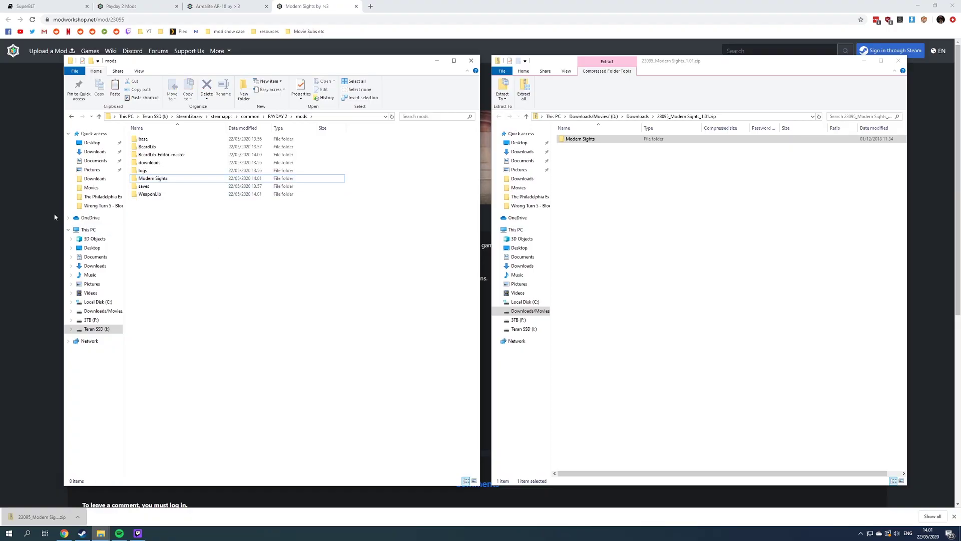
pyautogui.hotkey('alt', 'Tab')
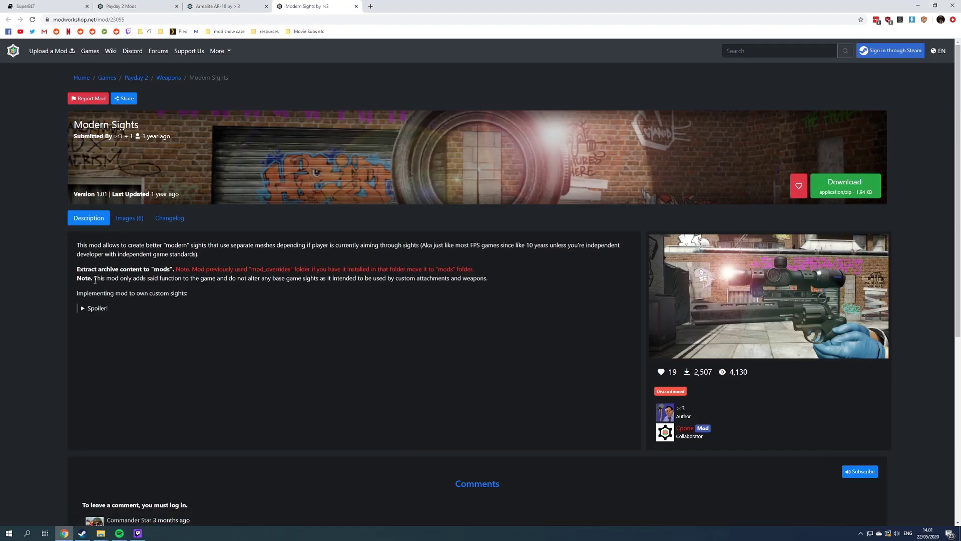
# Step: Reread Modern Sights' extract-to-mods instruction, then go back to the Armalite AR-18 page
pyautogui.moveTo(79, 269); pyautogui.dragTo(173, 269)
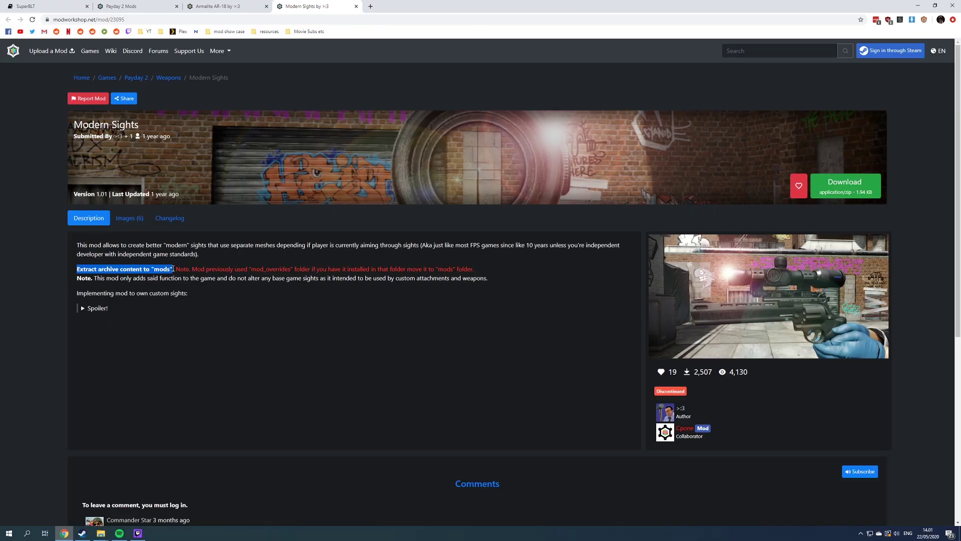
pyautogui.click(174, 269)
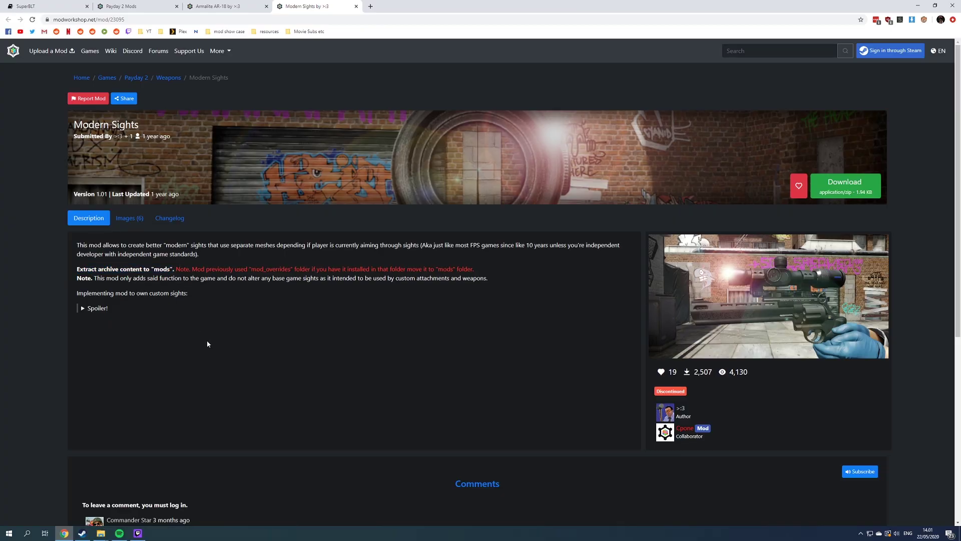
pyautogui.hotkey('ctrl', 'shift', 'Tab')
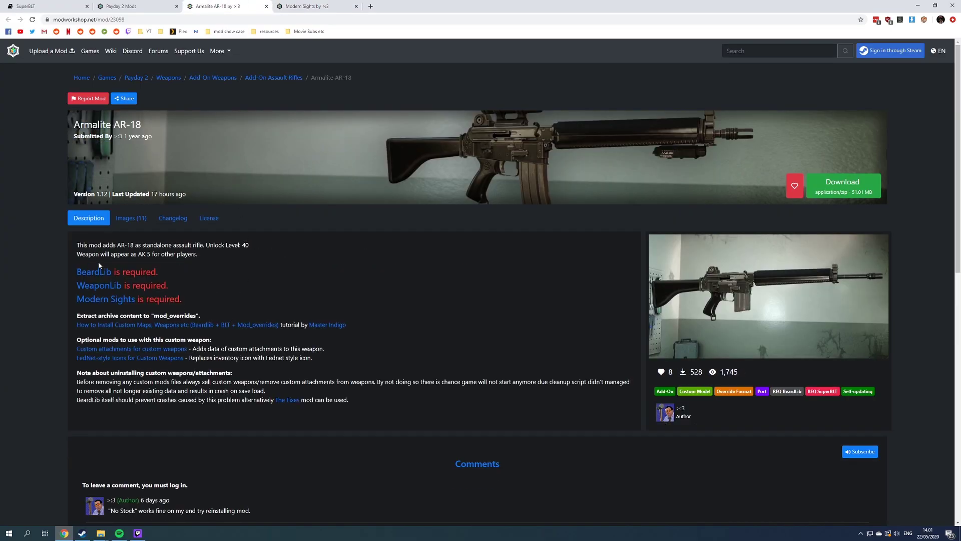
# Step: Read the AR-18 requirements and install notes, then download and open 23098_Armalite AR-18_1.12.zip
pyautogui.moveTo(76, 267)
pyautogui.mouseDown()
pyautogui.moveTo(206, 304)
pyautogui.moveTo(82, 273)
pyautogui.mouseUp()
pyautogui.click(213, 291)
pyautogui.moveTo(78, 341)
pyautogui.mouseDown()
pyautogui.moveTo(204, 343)
pyautogui.moveTo(76, 341)
pyautogui.mouseUp()
pyautogui.click(227, 343)
pyautogui.click(78, 345)
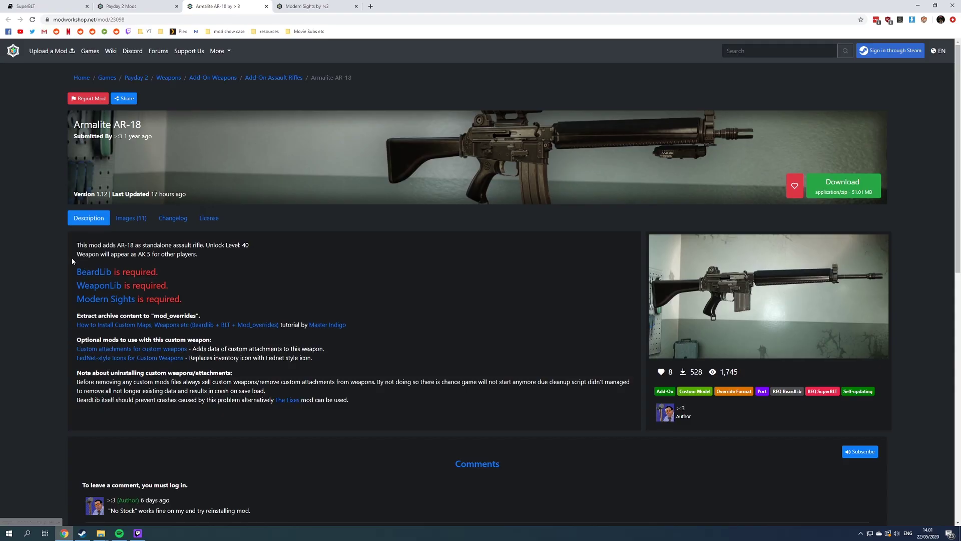
pyautogui.moveTo(351, 400); pyautogui.dragTo(161, 286)
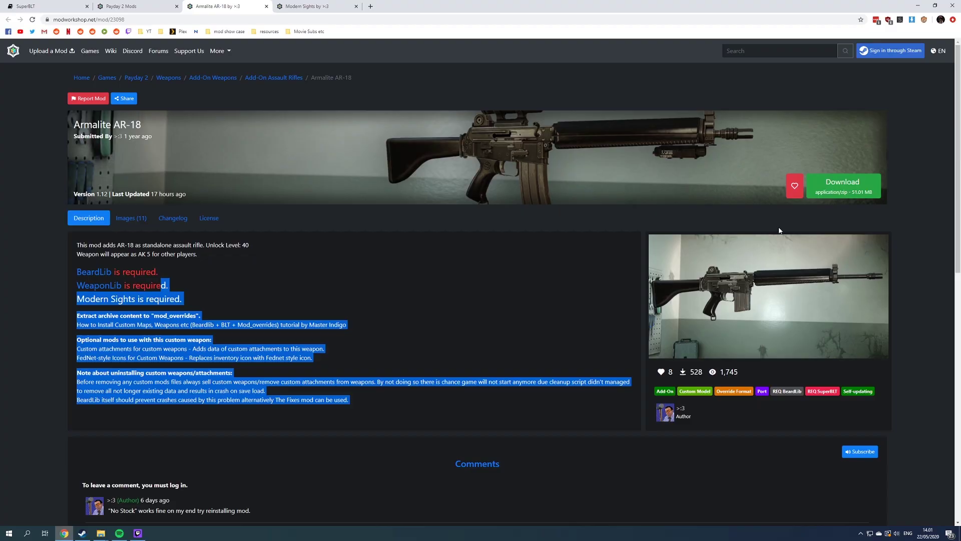
pyautogui.click(843, 184)
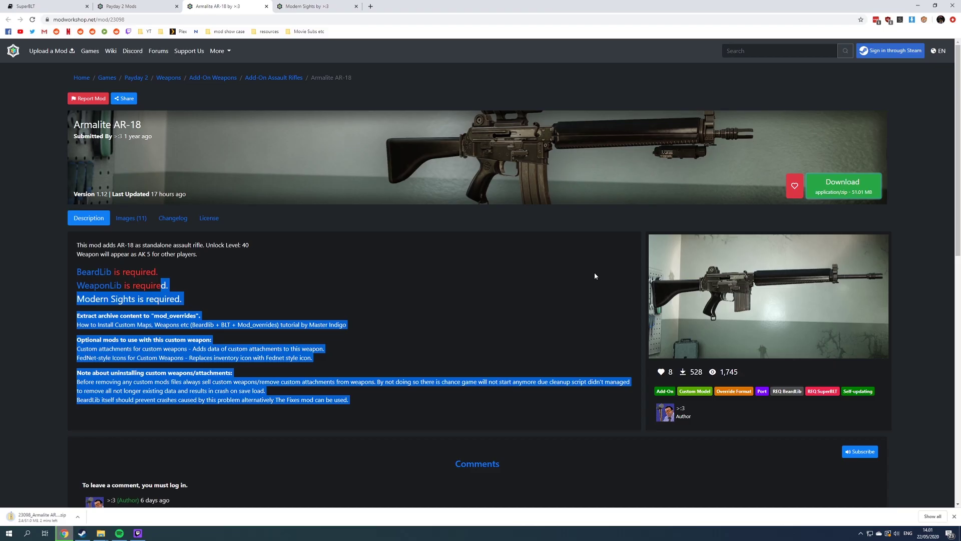
pyautogui.click(428, 308)
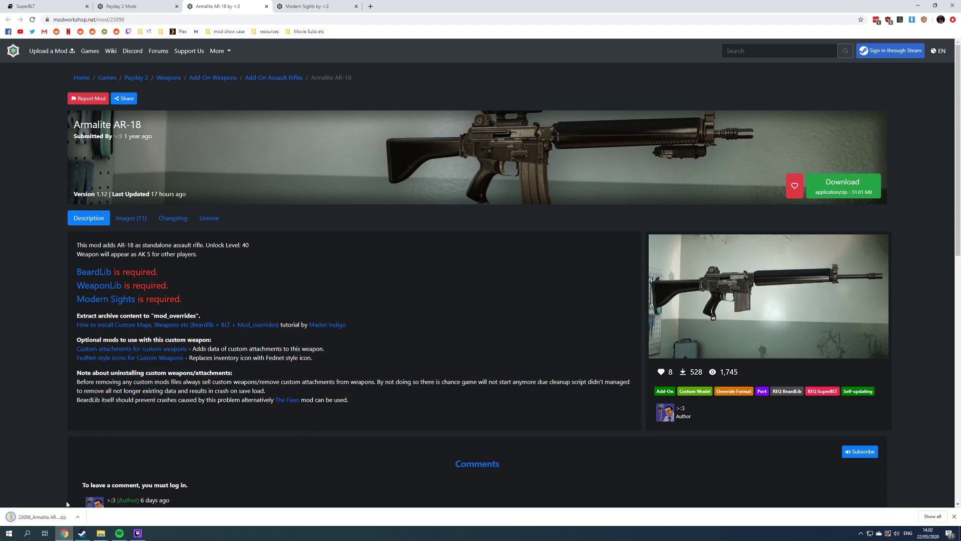
pyautogui.click(42, 516)
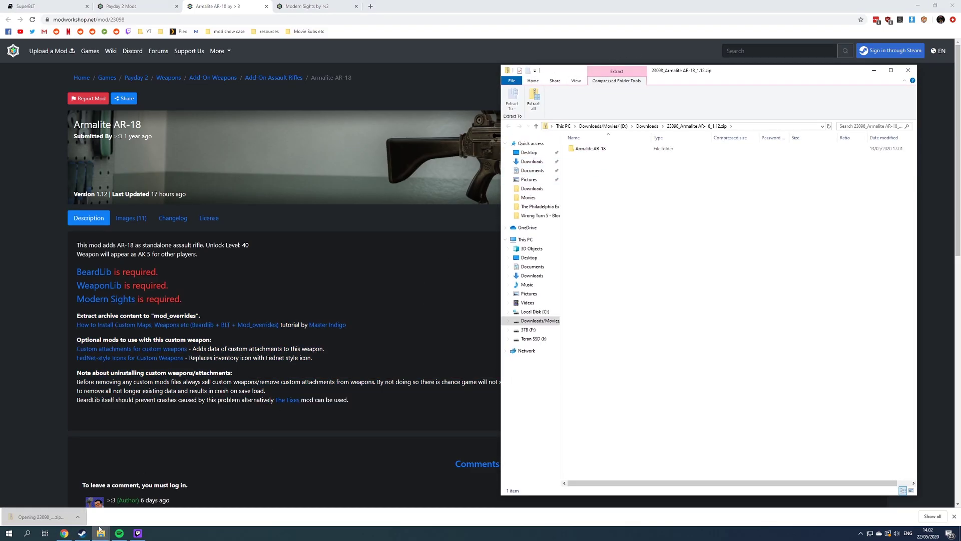
# Step: Copy the Armalite AR-18 folder into PAYDAY 2\assets\mod_overrides and close the zip window
pyautogui.moveTo(100, 530)
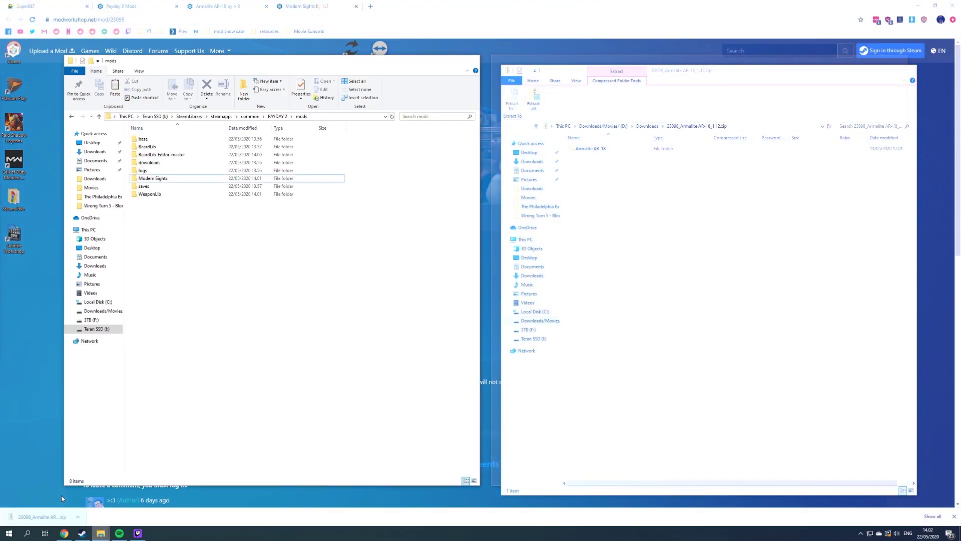
pyautogui.click(61, 495)
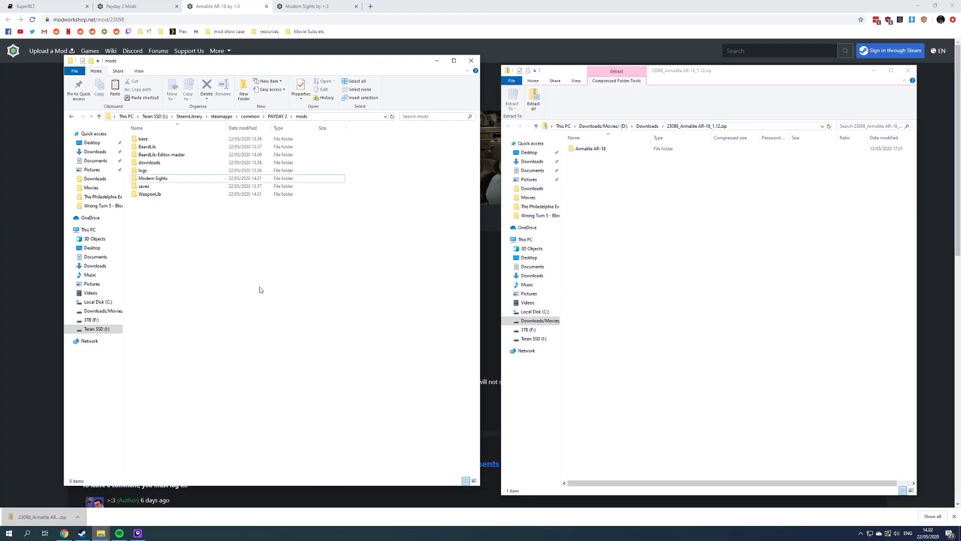
pyautogui.press('BackSpace')
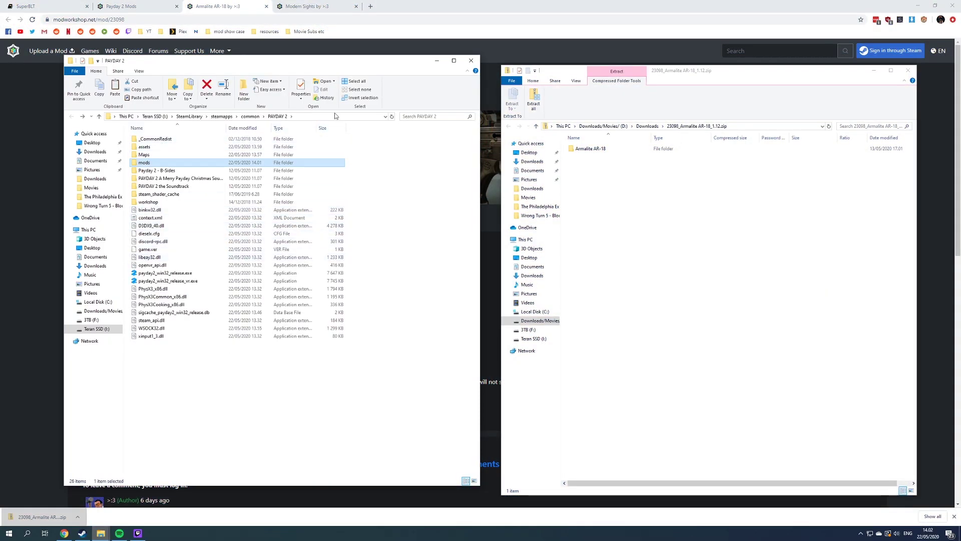
pyautogui.doubleClick(145, 147)
pyautogui.doubleClick(144, 146)
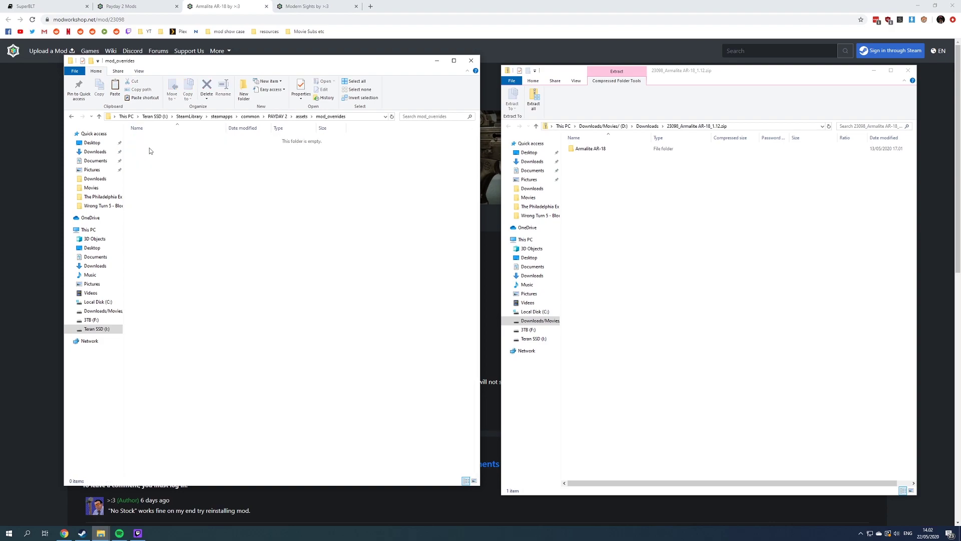
pyautogui.click(704, 268)
pyautogui.moveTo(592, 149); pyautogui.dragTo(256, 184)
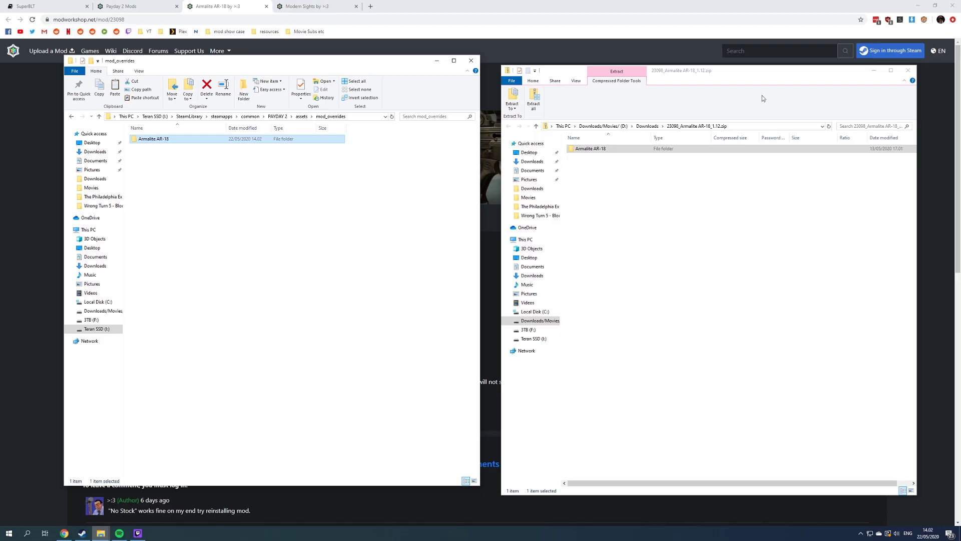
pyautogui.click(908, 70)
# Step: Launch PAYDAY 2 from Steam in normal, non-VR mode
pyautogui.click(64, 533)
pyautogui.click(83, 533)
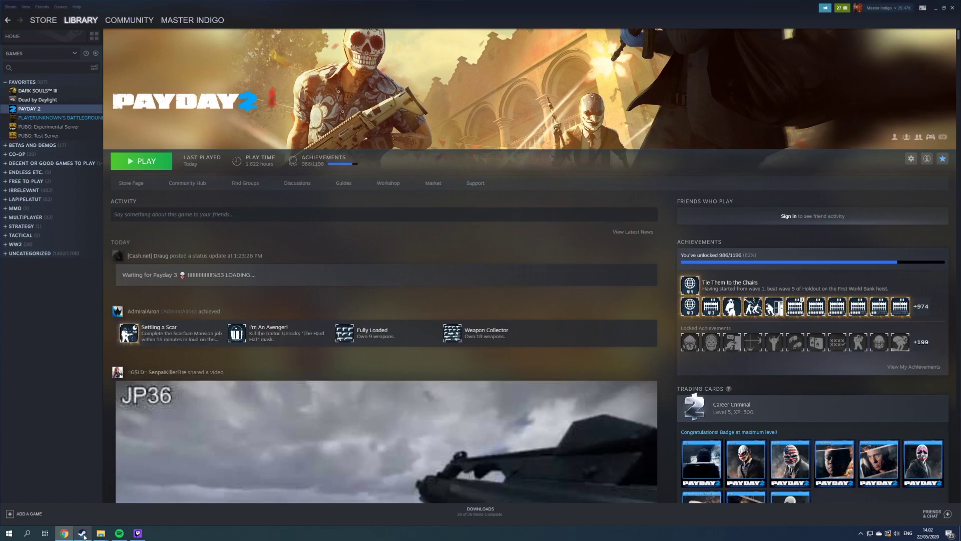
pyautogui.click(145, 161)
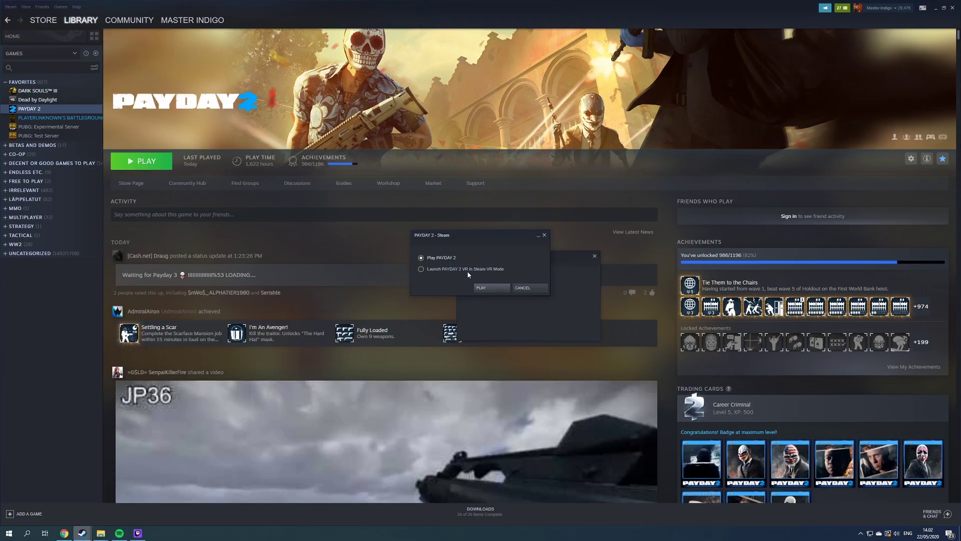
pyautogui.click(504, 288)
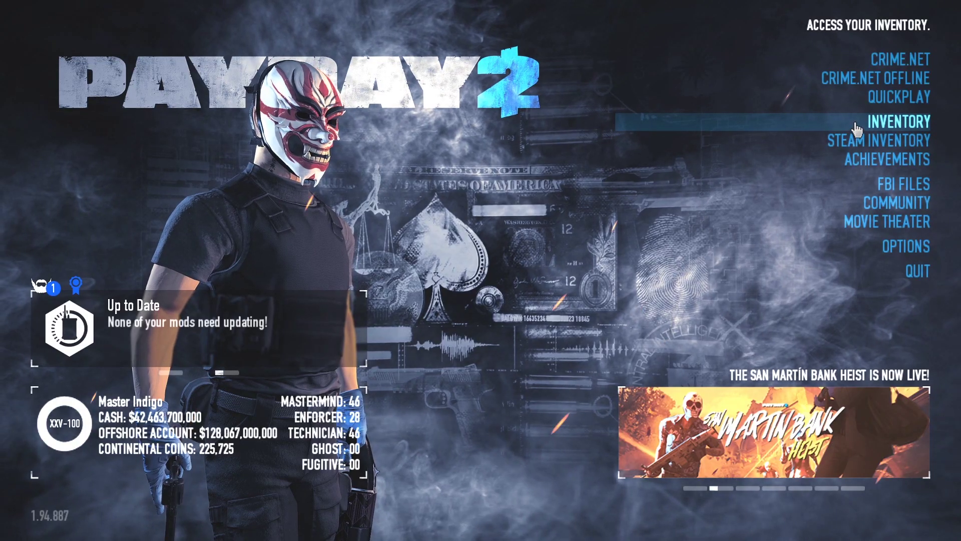
# Step: Buy the Armalite AR-18 into an empty primary slot and equip it
pyautogui.click(857, 129)
pyautogui.click(741, 118)
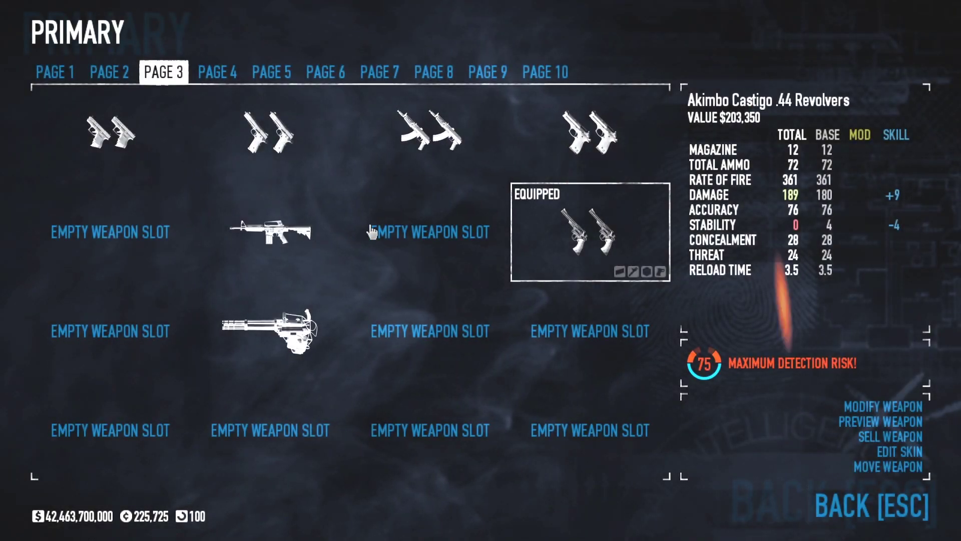
pyautogui.click(372, 232)
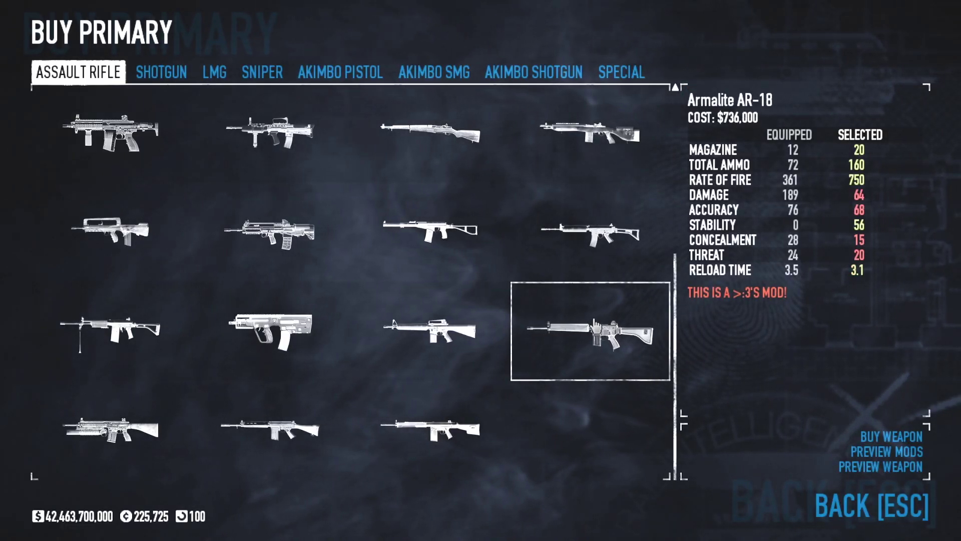
pyautogui.click(626, 331)
pyautogui.click(664, 334)
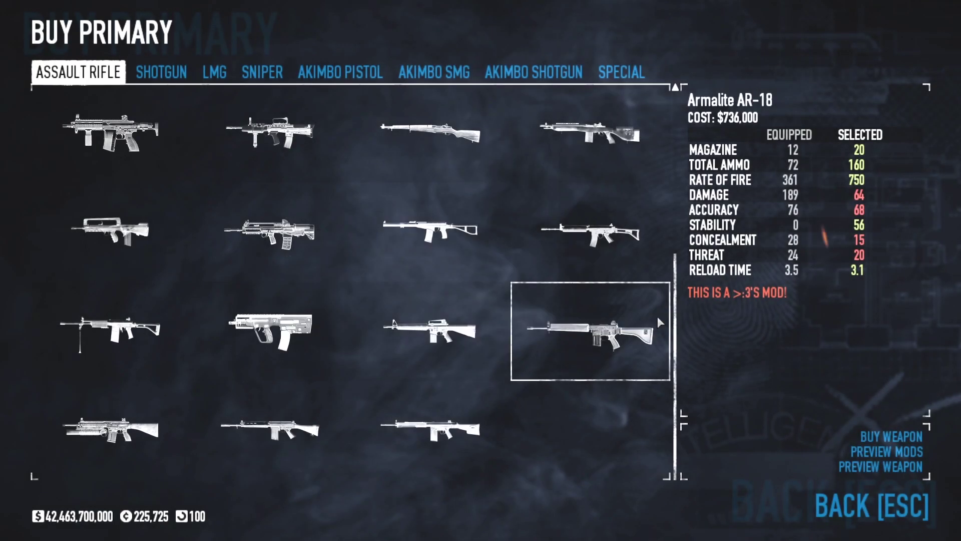
pyautogui.click(414, 236)
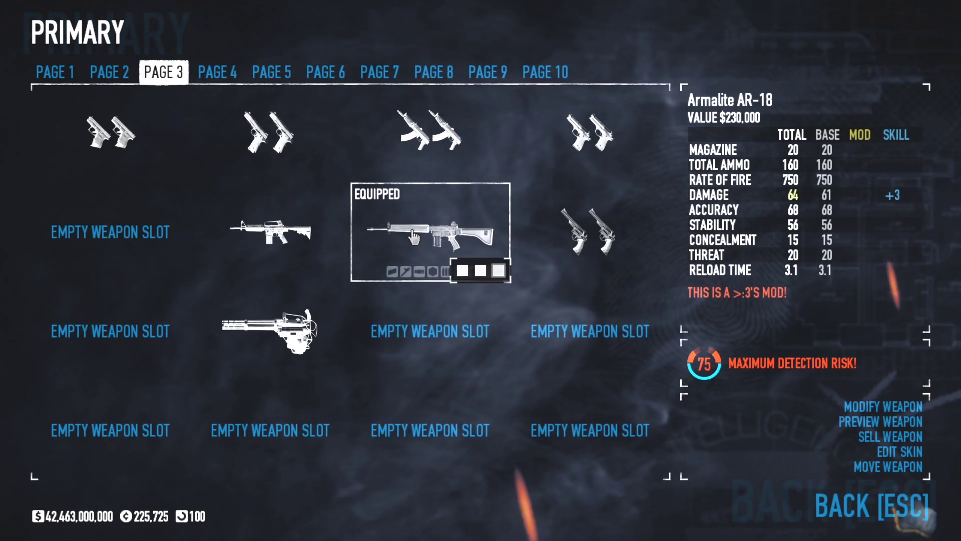
# Step: Apply a Custom Color weapon skin to the AR-18
pyautogui.click(414, 235)
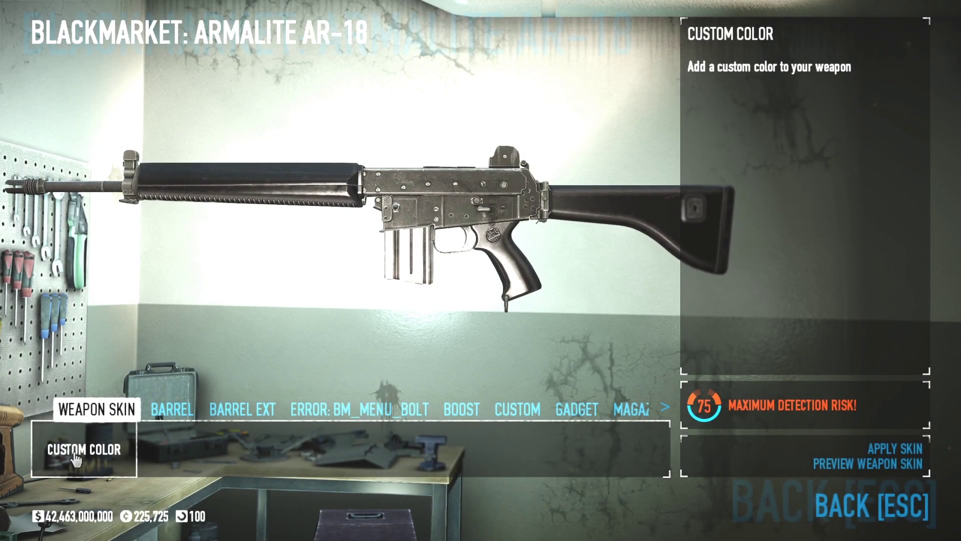
pyautogui.click(75, 459)
pyautogui.click(678, 311)
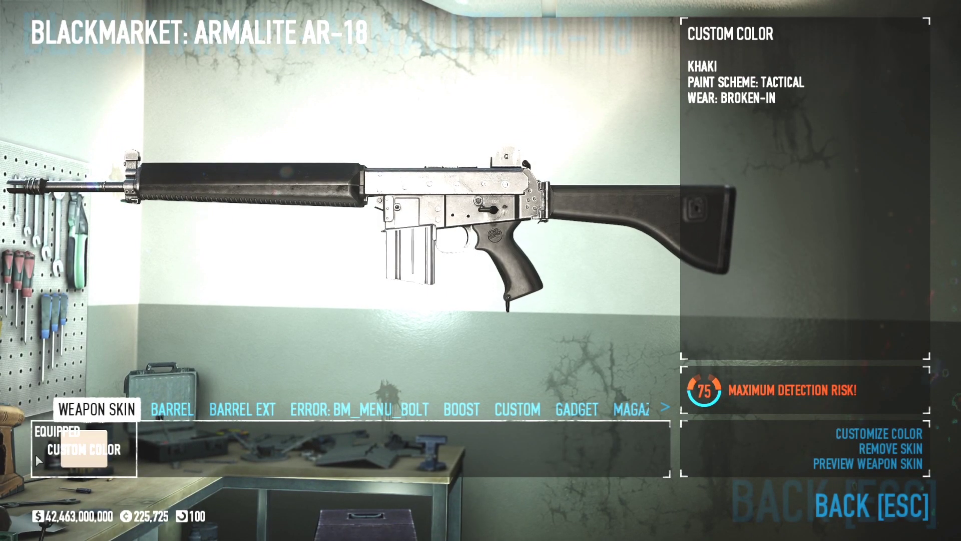
# Step: Preview the skin colours Chocolate, Prison Pink, Rust Red and Bright Yellow on the rifle
pyautogui.click(739, 434)
pyautogui.click(370, 348)
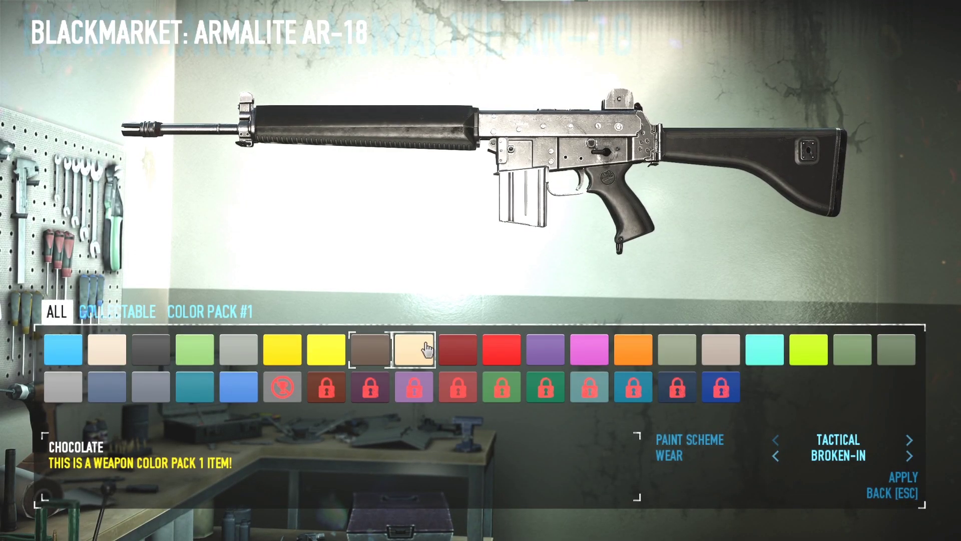
pyautogui.click(586, 349)
pyautogui.click(457, 349)
pyautogui.click(326, 349)
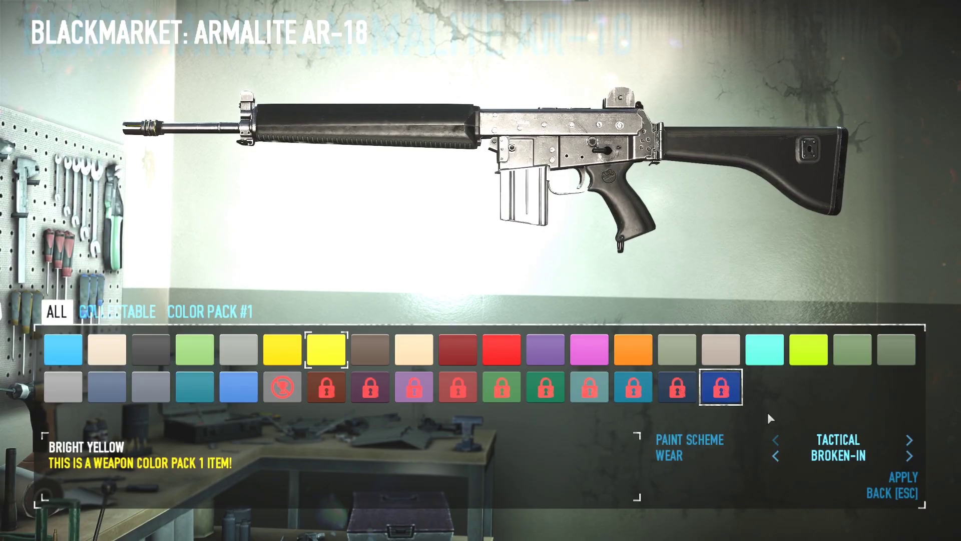
# Step: Try METAL, ORGANIC and CORE paint schemes, WELL-USED and BATTLE-WORN wear, then discard the colour changes
pyautogui.click(910, 440)
pyautogui.click(910, 441)
pyautogui.click(908, 456)
pyautogui.click(908, 457)
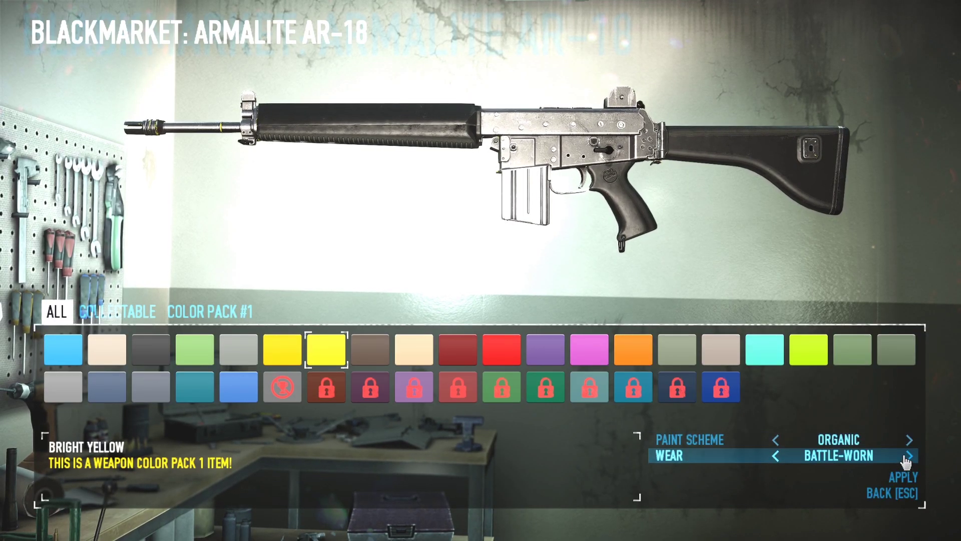
pyautogui.click(910, 440)
pyautogui.click(165, 357)
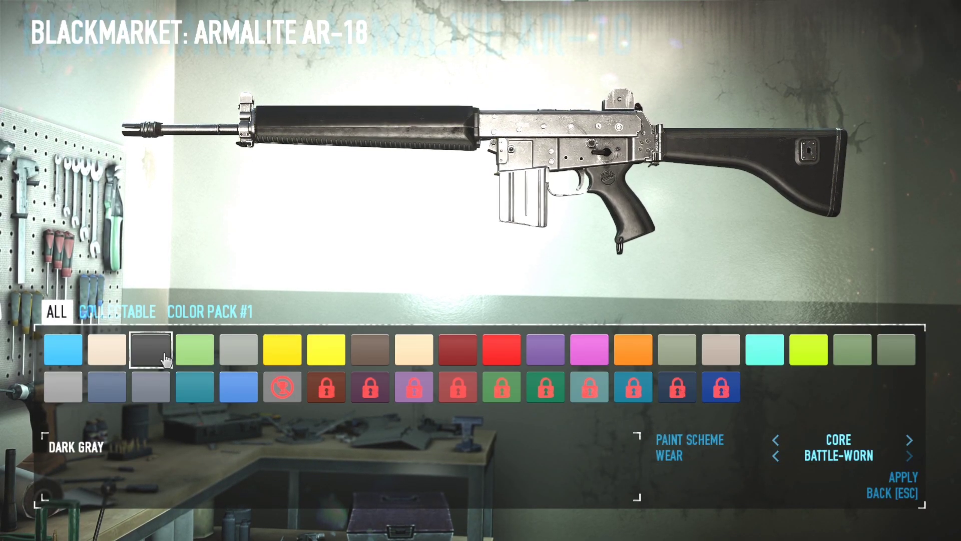
pyautogui.press('Escape')
pyautogui.click(639, 293)
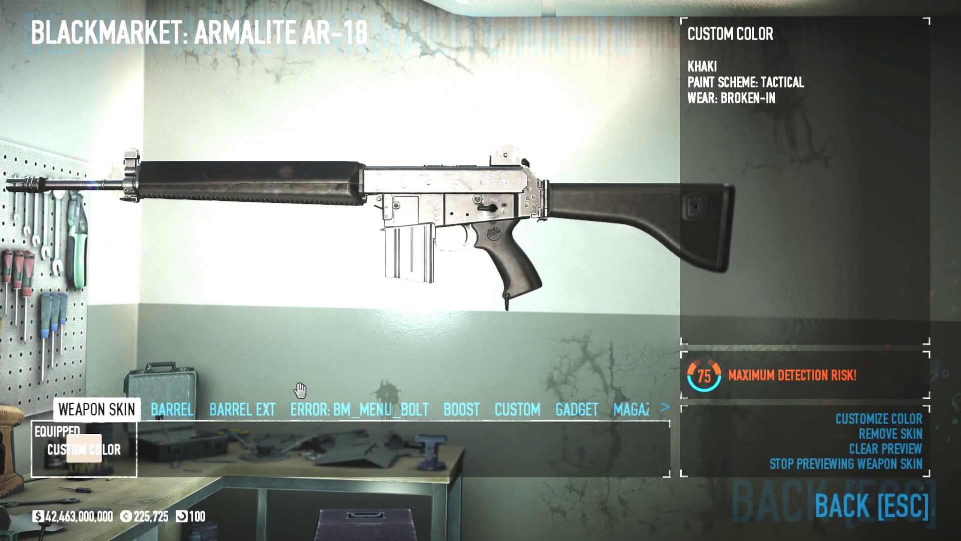
# Step: Fit the Long Barrel and the Lightweight Bolt to the AR-18
pyautogui.press('e')
pyautogui.press('e')
pyautogui.press('q')
pyautogui.press('Return')
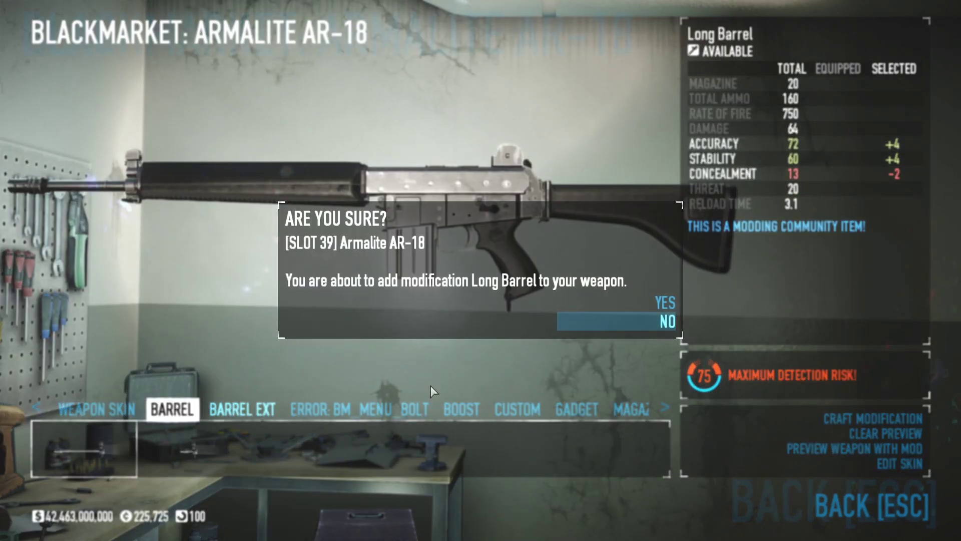
pyautogui.click(611, 302)
pyautogui.click(401, 420)
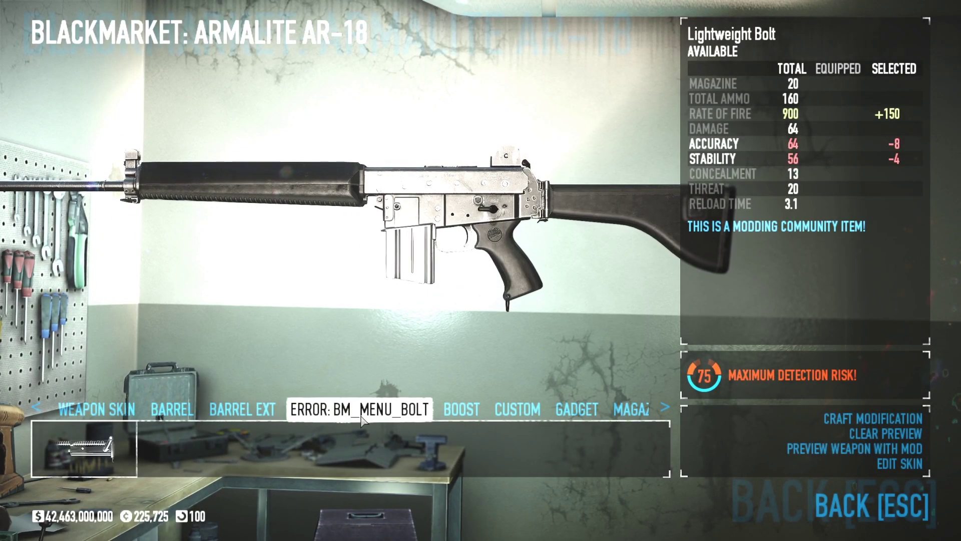
pyautogui.doubleClick(133, 459)
pyautogui.click(641, 302)
# Step: Attach the Dual Taped 30rnd Magazines after previewing the 20rnd Windowed Magazine
pyautogui.moveTo(639, 313); pyautogui.dragTo(146, 265)
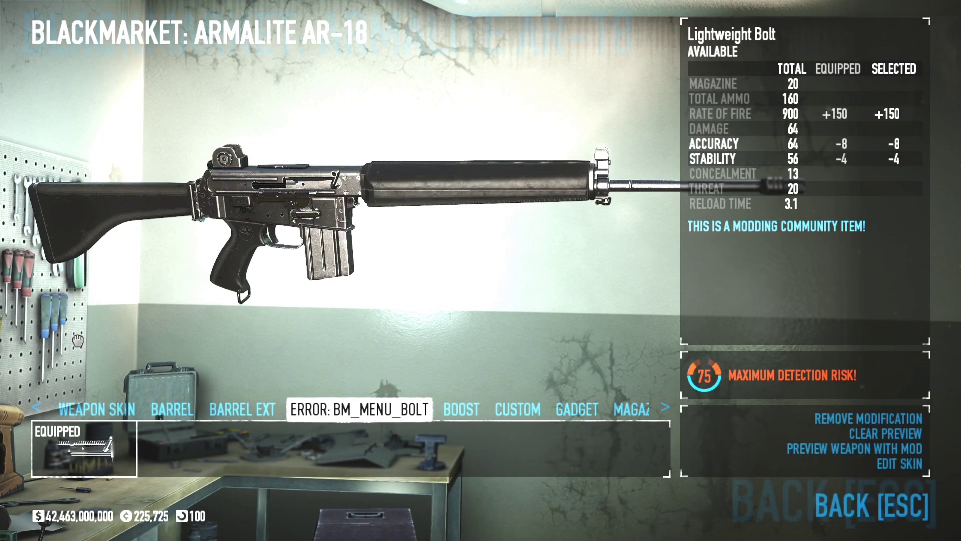
pyautogui.click(577, 410)
pyautogui.click(360, 410)
pyautogui.click(577, 410)
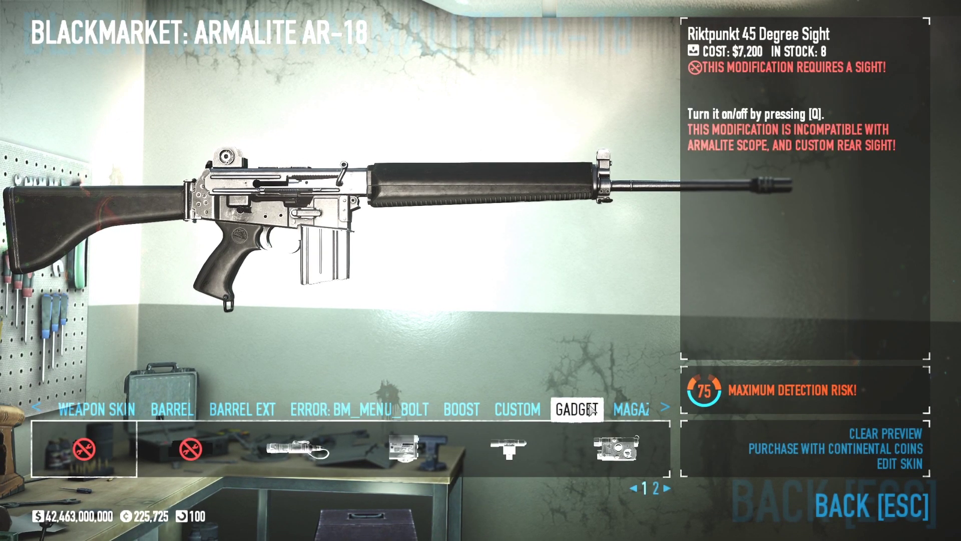
pyautogui.click(630, 410)
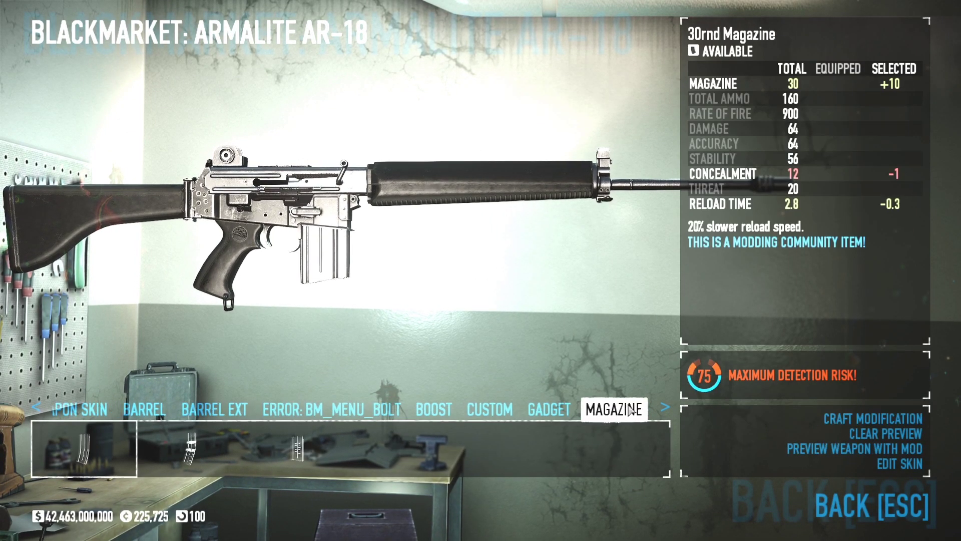
pyautogui.click(273, 457)
pyautogui.click(190, 450)
pyautogui.click(190, 450)
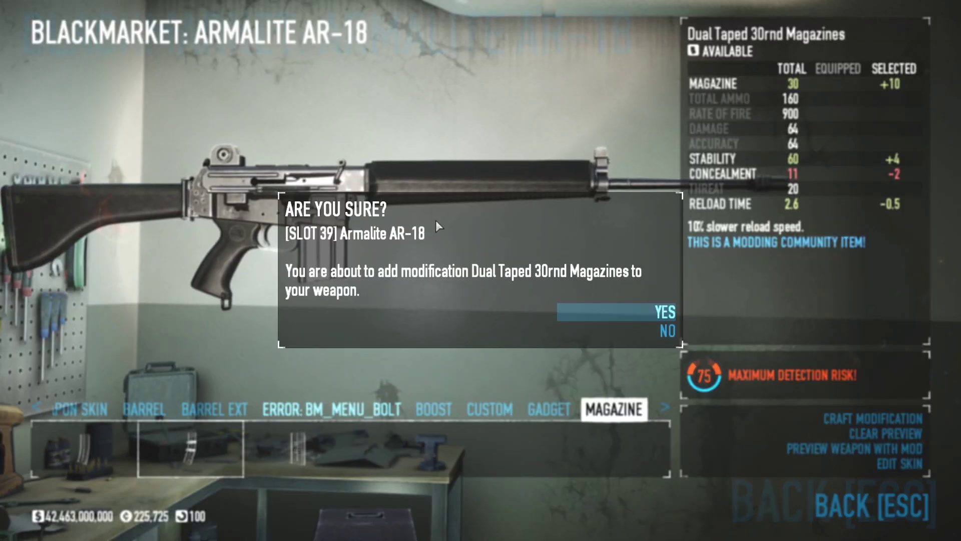
pyautogui.click(606, 315)
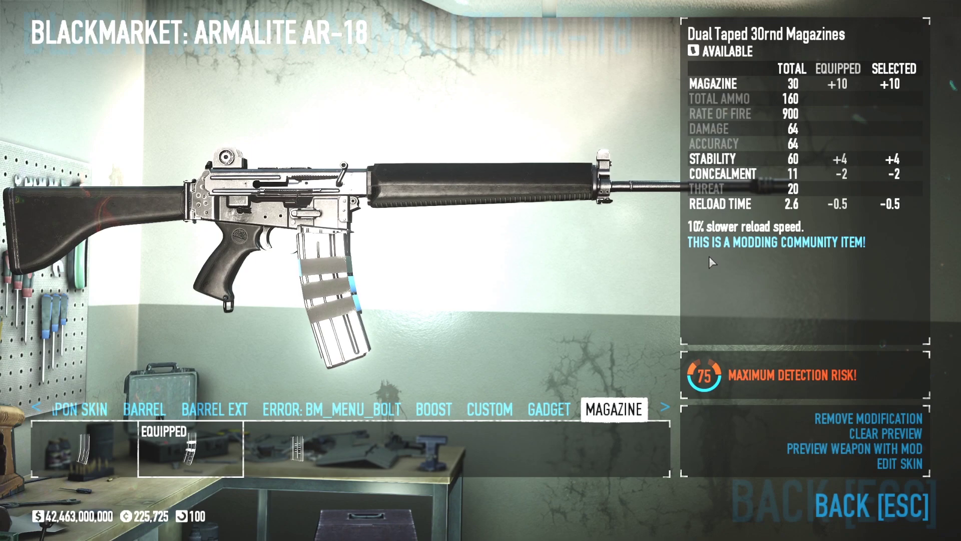
# Step: Compare the 20rnd Windowed Magazine stats, rotate the rifle preview, and return to the inventory
pyautogui.press('Right')
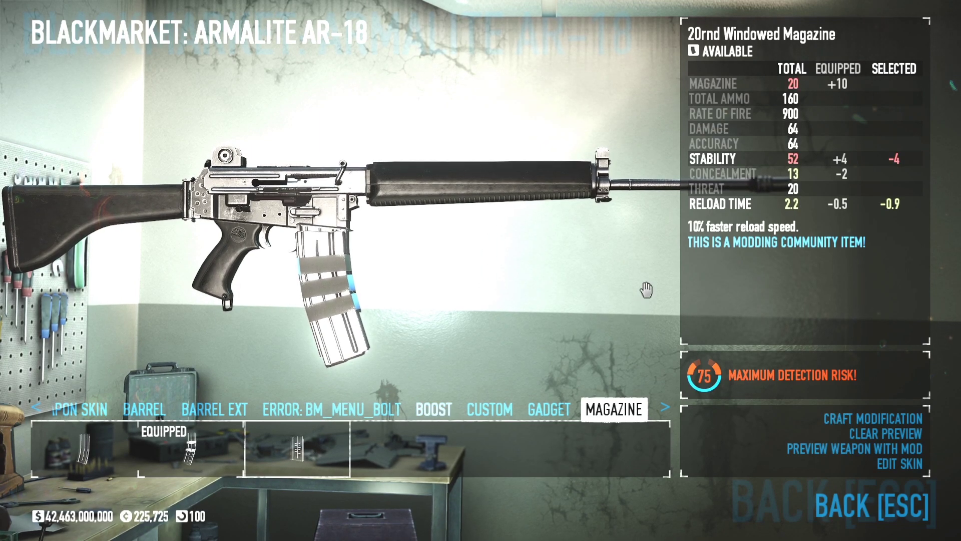
pyautogui.moveTo(646, 289); pyautogui.dragTo(875, 437)
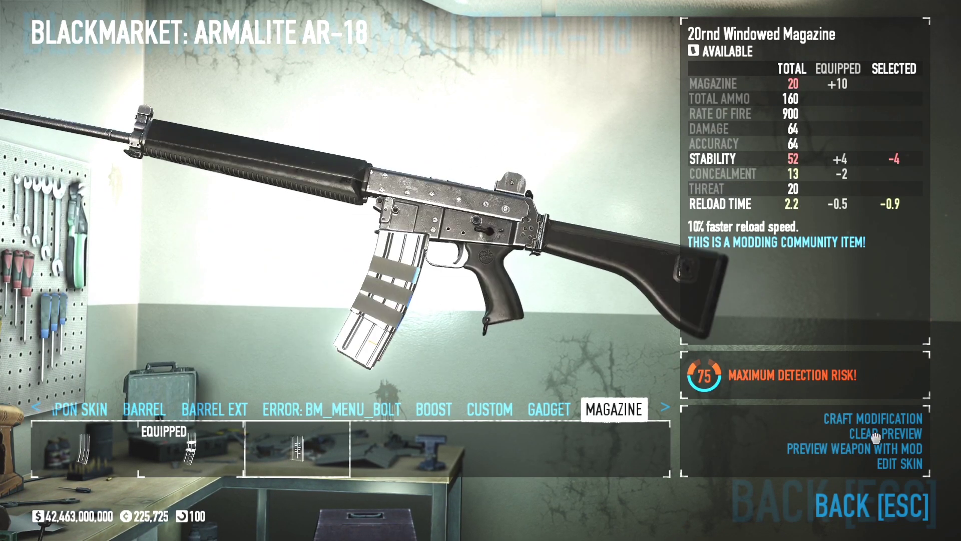
pyautogui.press('Escape')
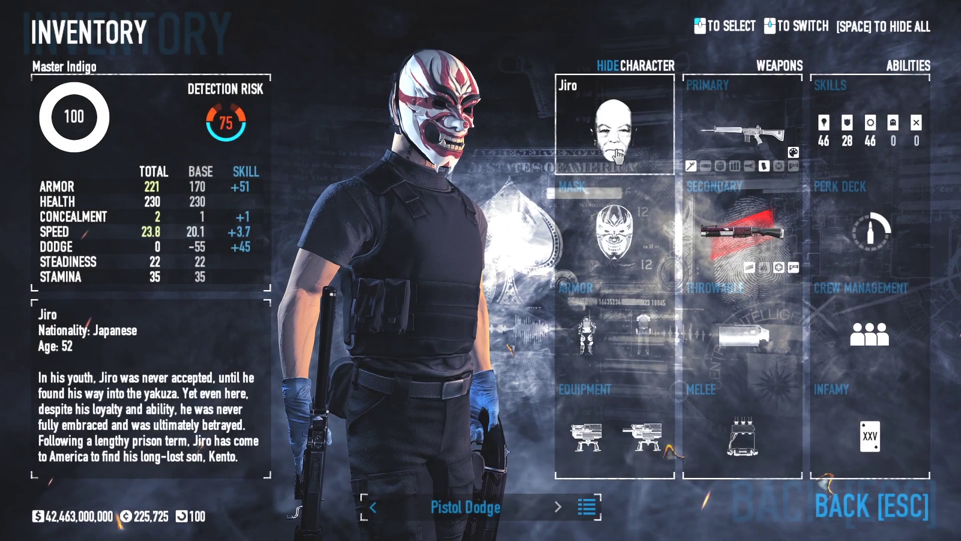
# Step: Return to the AR-18 mod page in Chrome and highlight its optional and required mods text
pyautogui.click(66, 536)
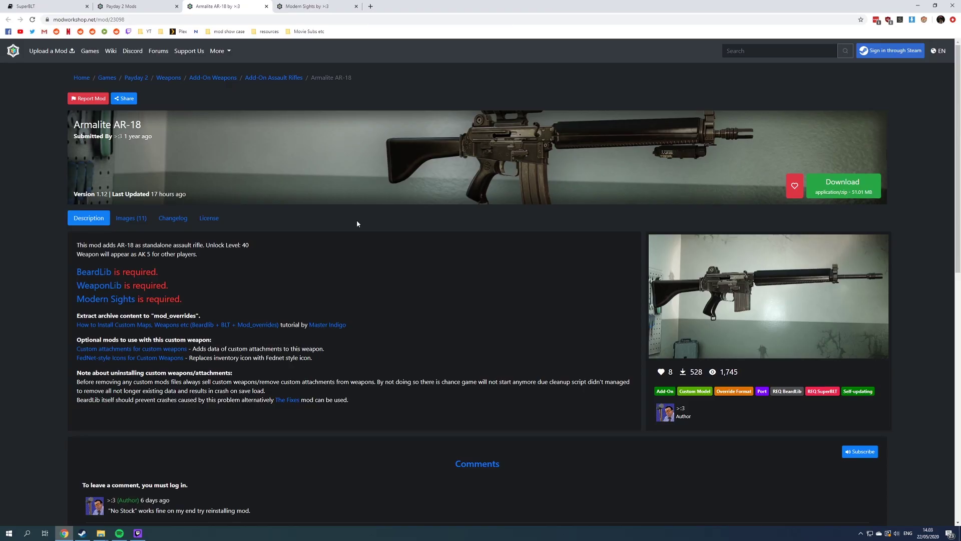
pyautogui.moveTo(75, 339); pyautogui.dragTo(312, 358)
pyautogui.click(199, 342)
pyautogui.moveTo(78, 340); pyautogui.dragTo(118, 340)
pyautogui.click(74, 257)
pyautogui.moveTo(104, 253); pyautogui.dragTo(182, 301)
pyautogui.click(239, 286)
# Step: Close the Modern Sights tab and highlight the three required mods: BeardLib, WeaponLib, Modern Sights
pyautogui.click(356, 7)
pyautogui.moveTo(184, 300); pyautogui.dragTo(150, 299)
pyautogui.click(151, 300)
pyautogui.moveTo(191, 303); pyautogui.dragTo(76, 271)
pyautogui.click(204, 302)
pyautogui.tripleClick(70, 276)
pyautogui.click(69, 275)
# Step: Close the AR-18 tab, find Hell's Nightmare - Custom Heist under Custom Heists, and download its zip
pyautogui.click(267, 7)
pyautogui.scroll(5, 220, 217)
pyautogui.scroll(3, 220, 217)
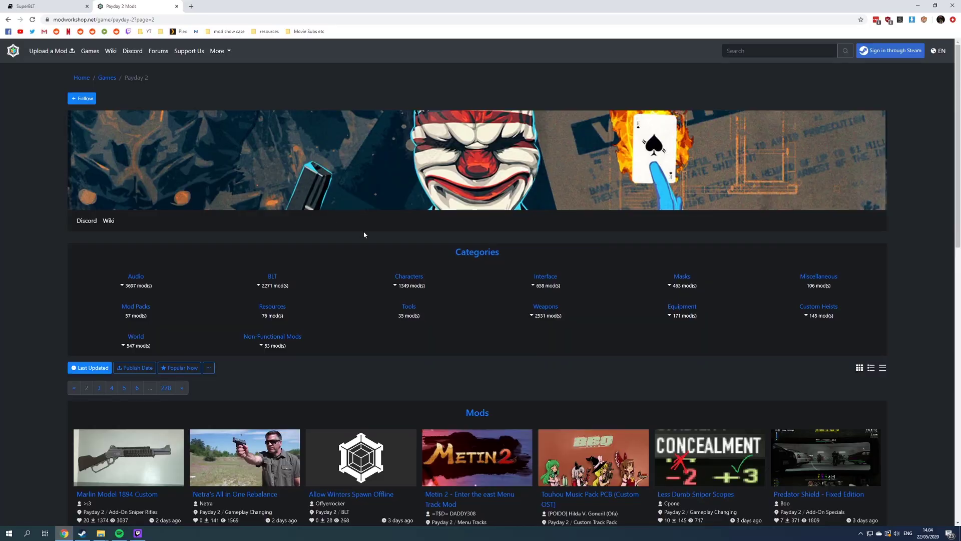
pyautogui.click(818, 307)
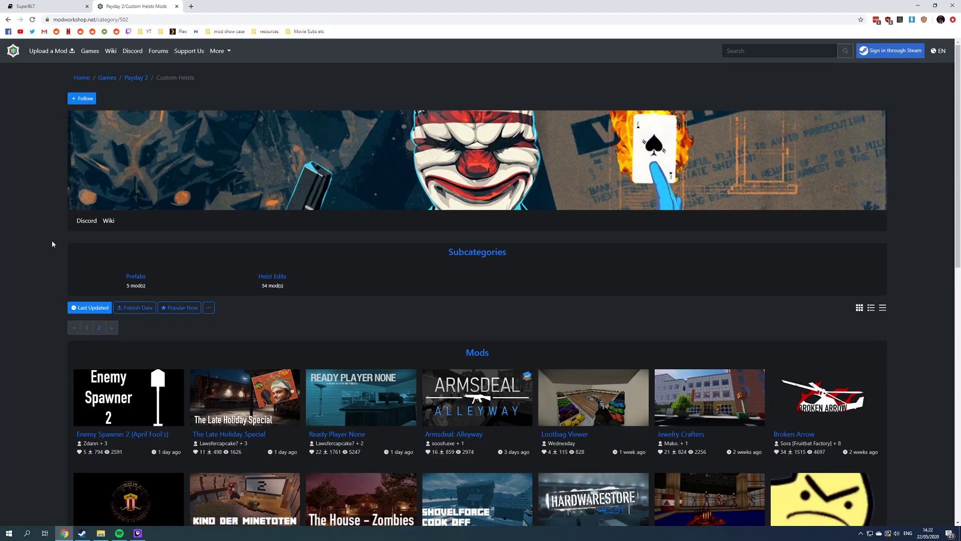
pyautogui.scroll(-8, 52, 251)
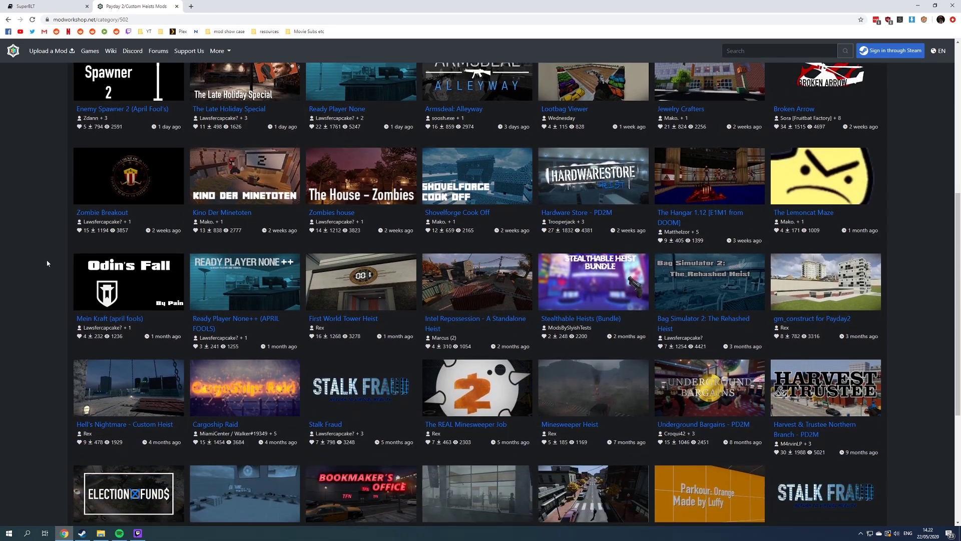
pyautogui.scroll(-1, 55, 270)
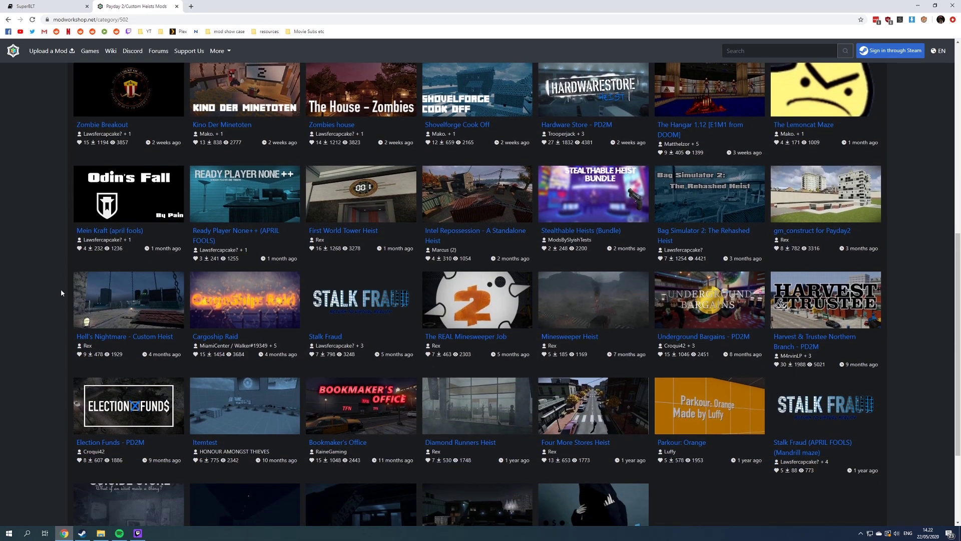
pyautogui.click(117, 316)
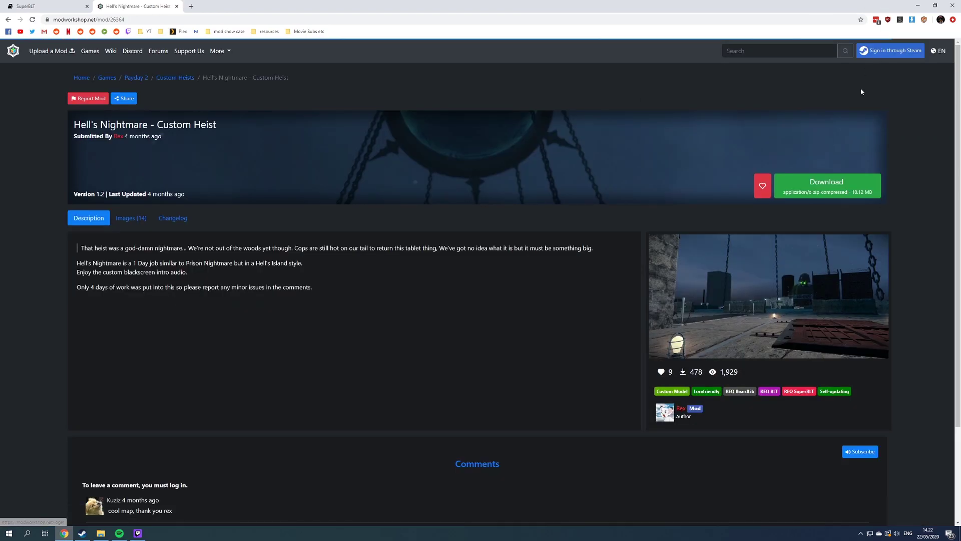
pyautogui.click(827, 185)
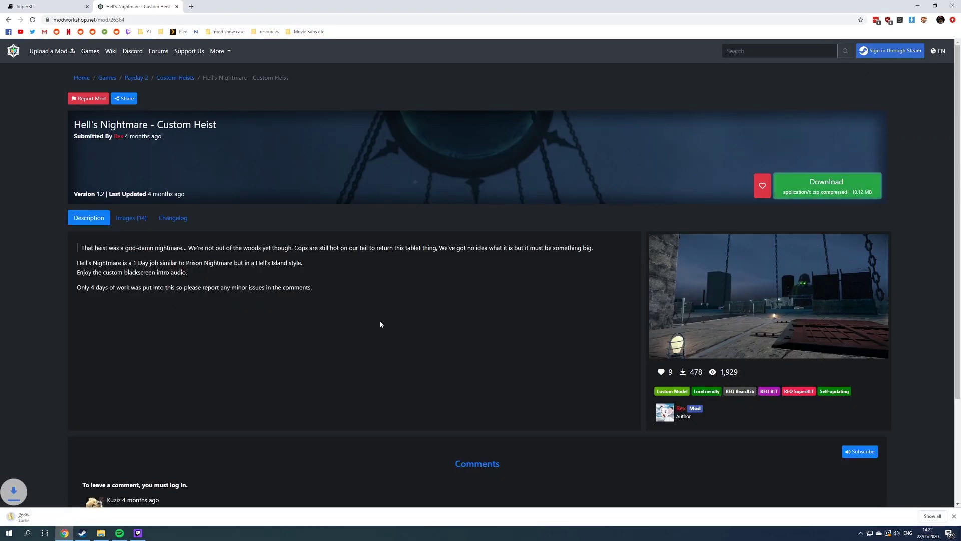
# Step: Open PAYDAY 2's Maps folder and drag Hells_Nightmare from the downloaded zip into it
pyautogui.click(101, 532)
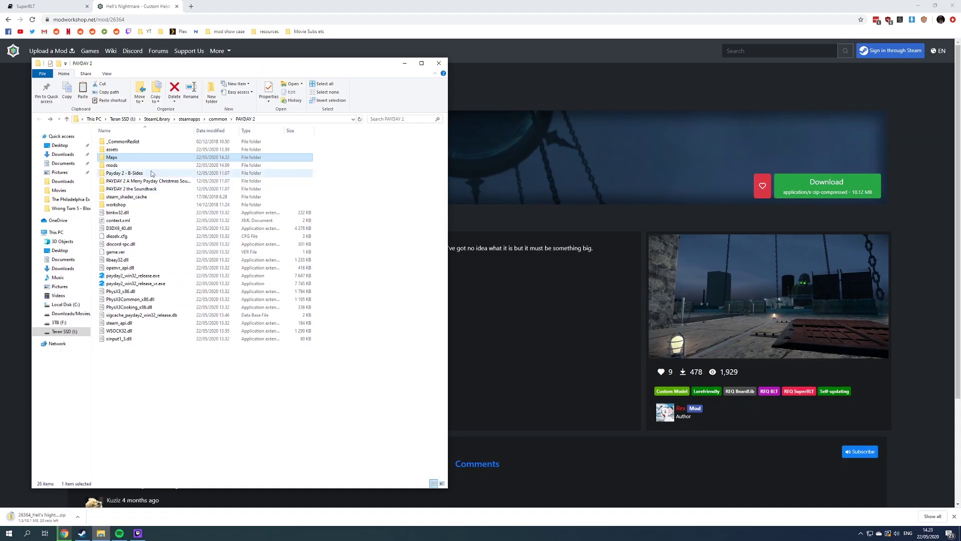
pyautogui.click(179, 399)
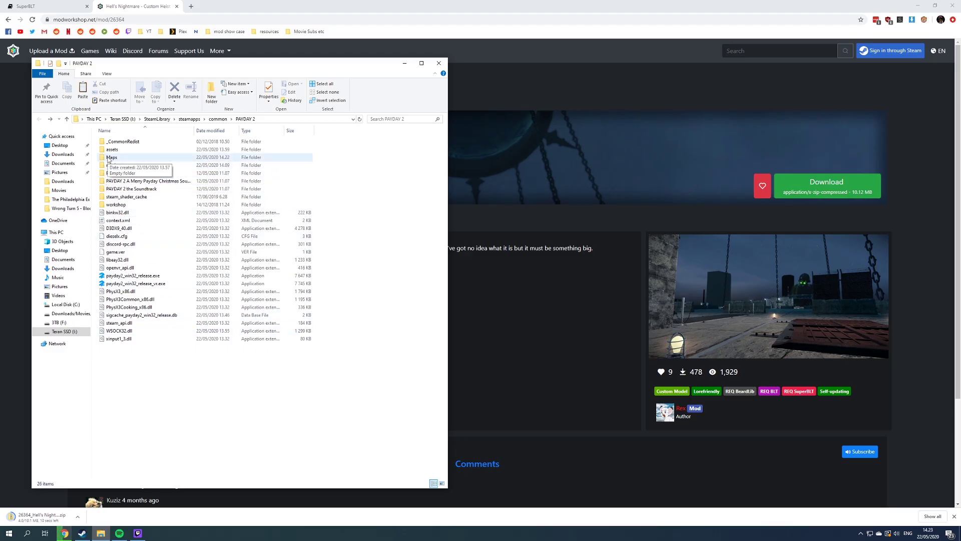
pyautogui.doubleClick(111, 158)
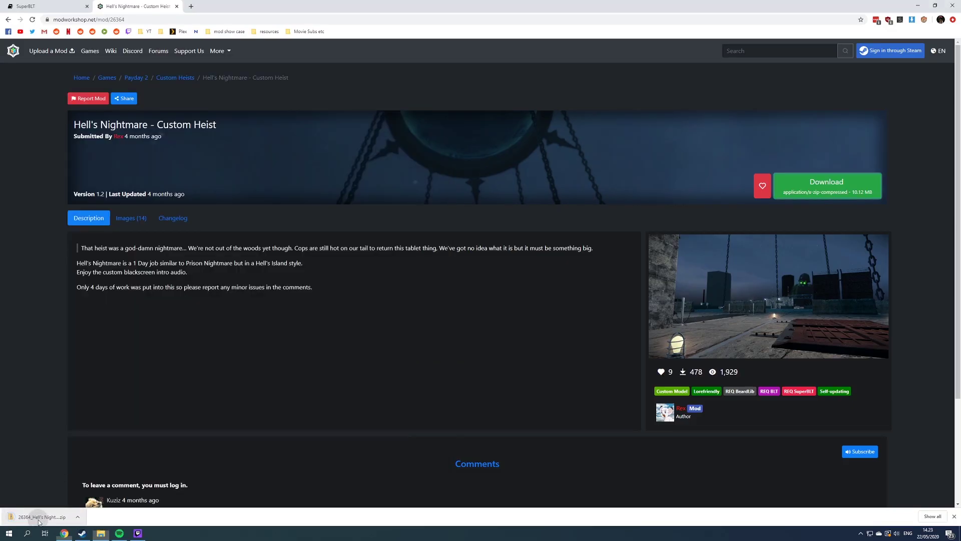
pyautogui.click(36, 516)
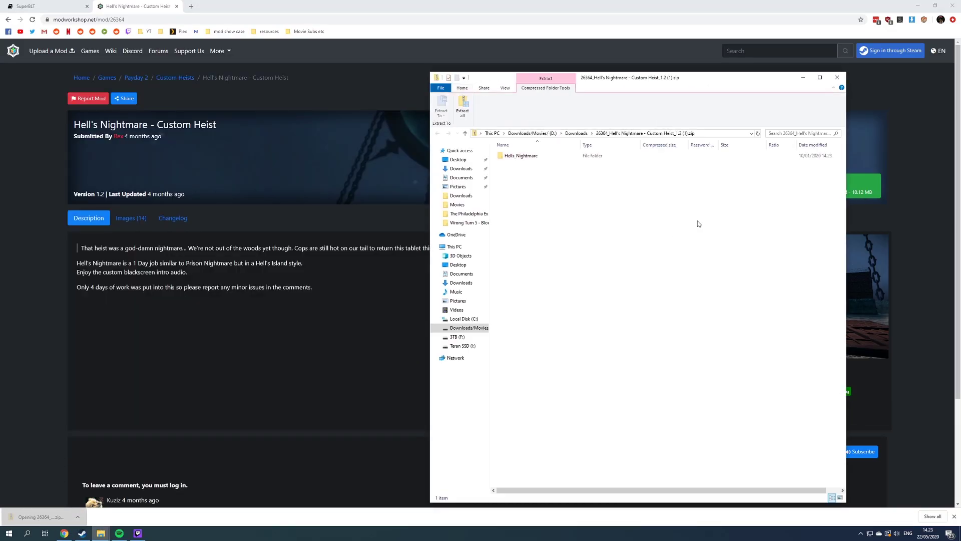
pyautogui.moveTo(100, 532)
pyautogui.click(84, 491)
pyautogui.moveTo(614, 200); pyautogui.dragTo(281, 237)
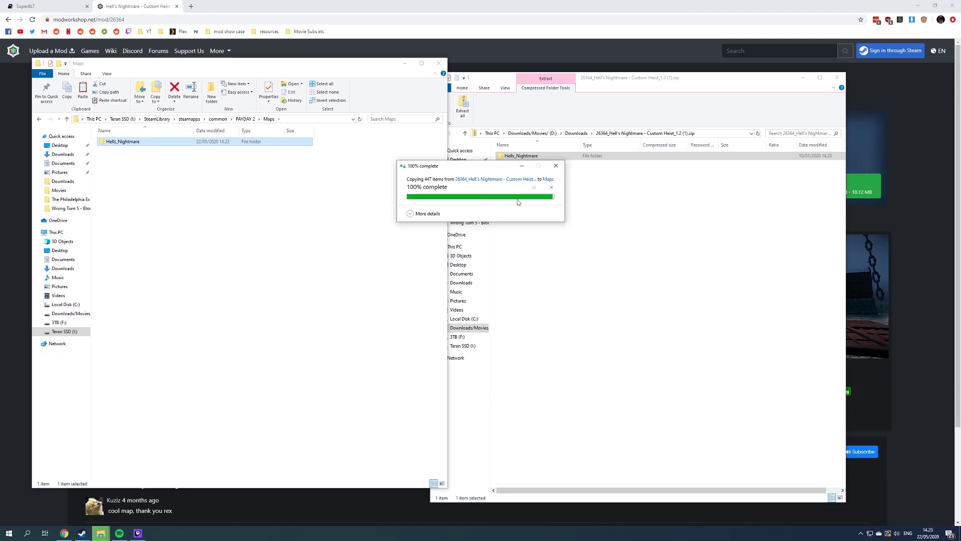
# Step: Launch PAYDAY 2 from Steam and list the Events heists in the Contract Broker
pyautogui.click(83, 533)
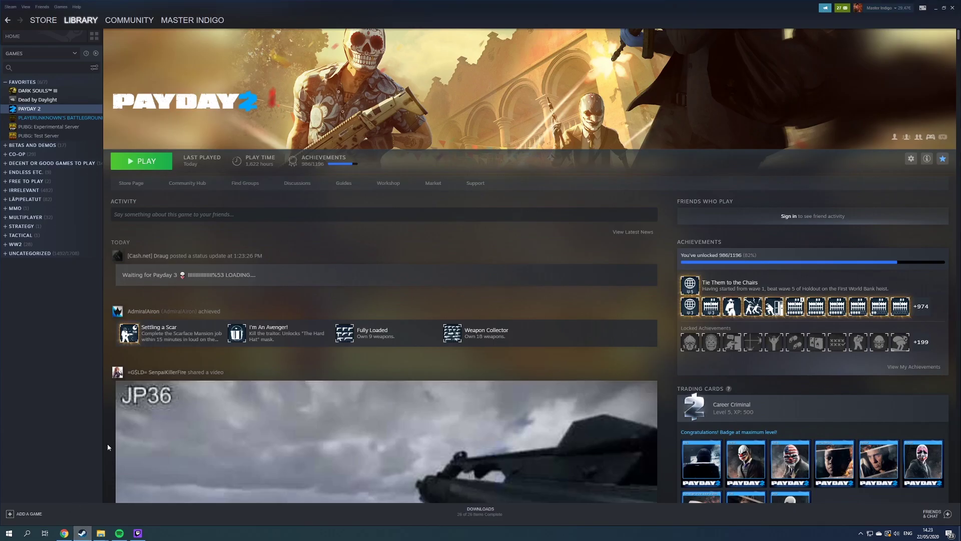
pyautogui.click(136, 162)
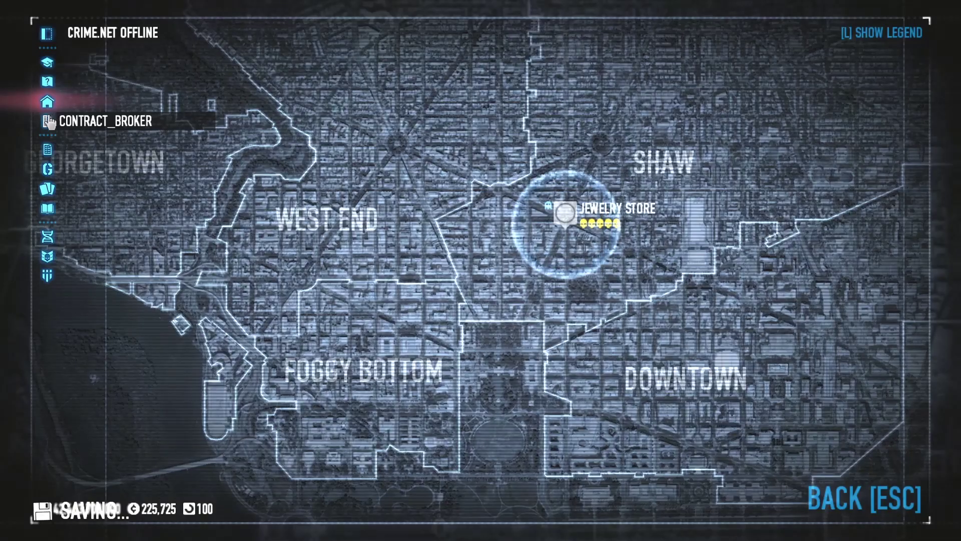
pyautogui.click(41, 122)
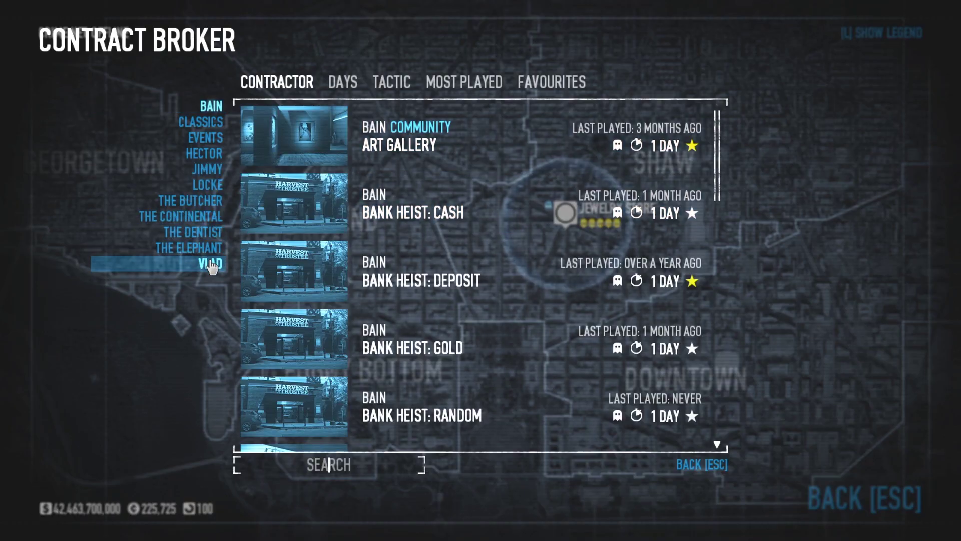
pyautogui.click(203, 122)
pyautogui.click(210, 140)
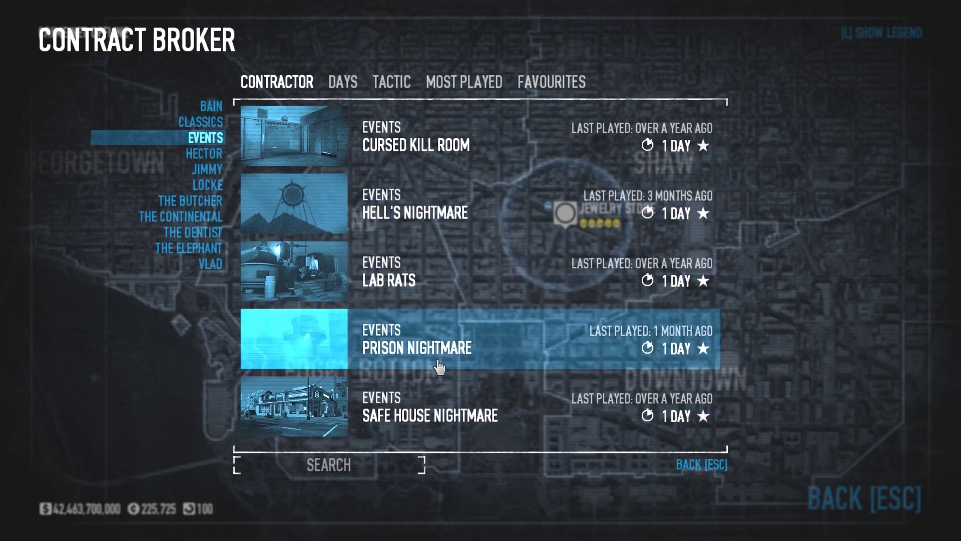
# Step: Browse The Butcher, The Continental, The Dentist, Jimmy and Hector contracts, then return to Events
pyautogui.click(191, 200)
pyautogui.click(195, 216)
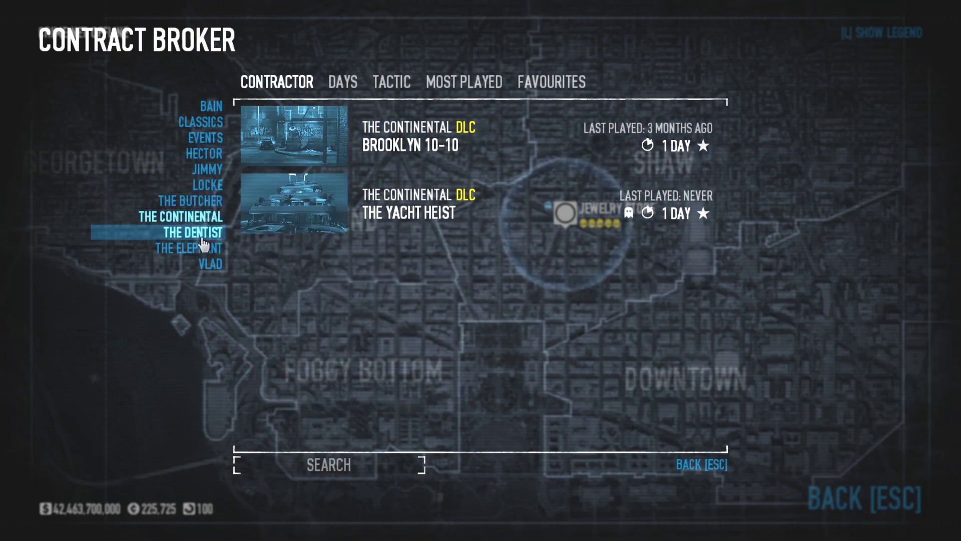
pyautogui.click(201, 235)
pyautogui.click(206, 169)
pyautogui.click(204, 153)
pyautogui.click(205, 138)
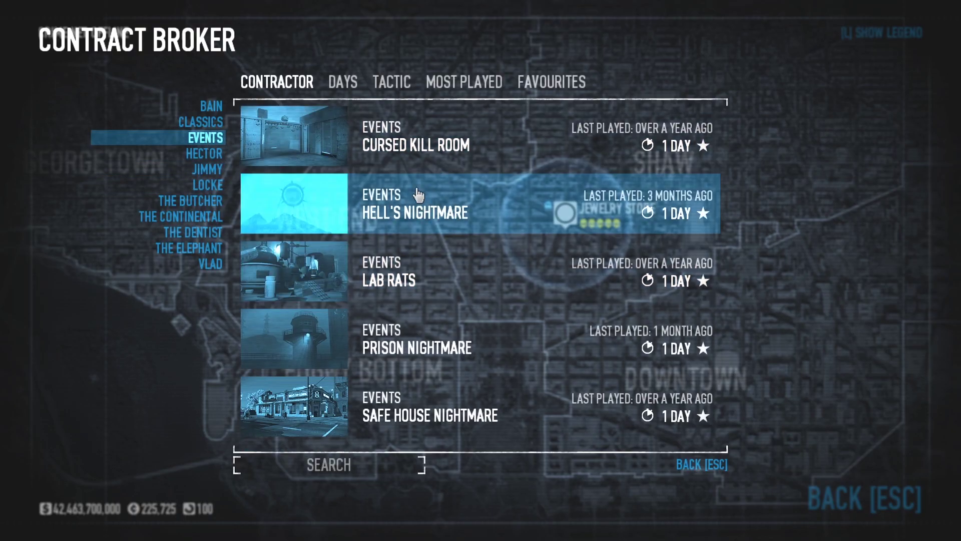
# Step: Buy the Hell's Nightmare contract on Normal difficulty
pyautogui.click(441, 228)
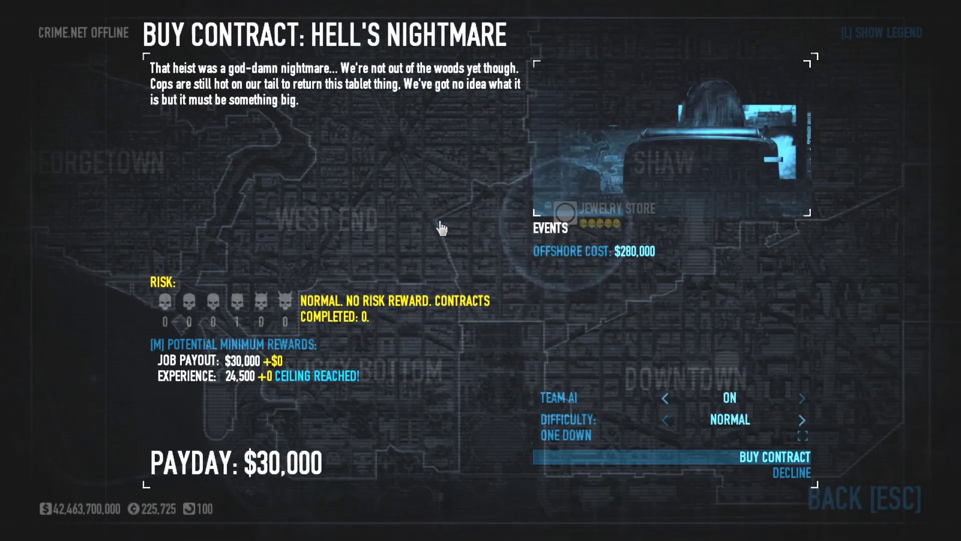
pyautogui.press('Escape')
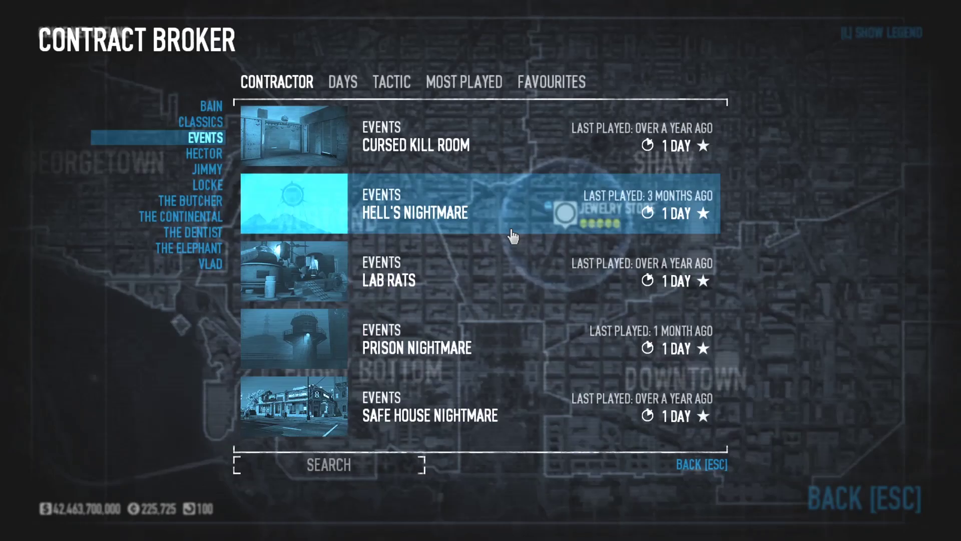
pyautogui.click(483, 215)
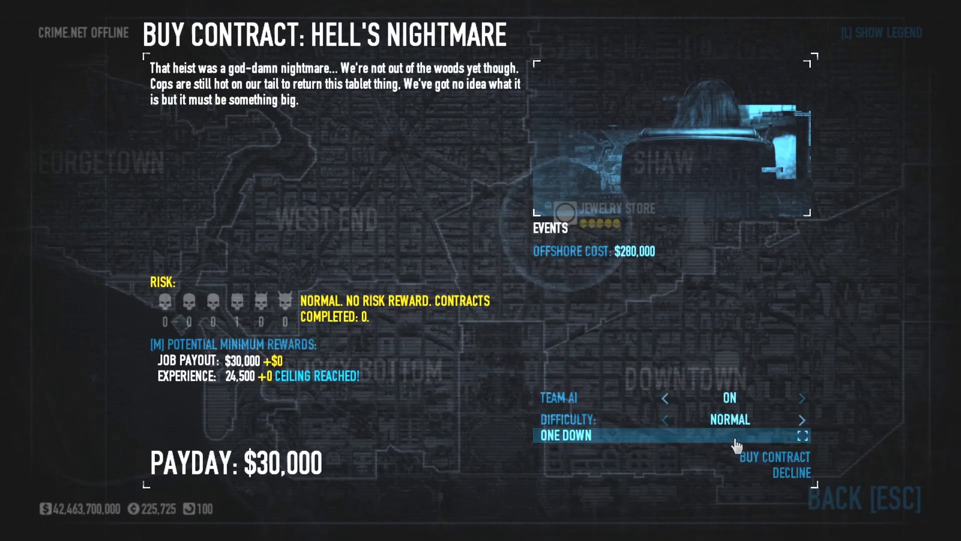
pyautogui.click(756, 455)
pyautogui.click(659, 314)
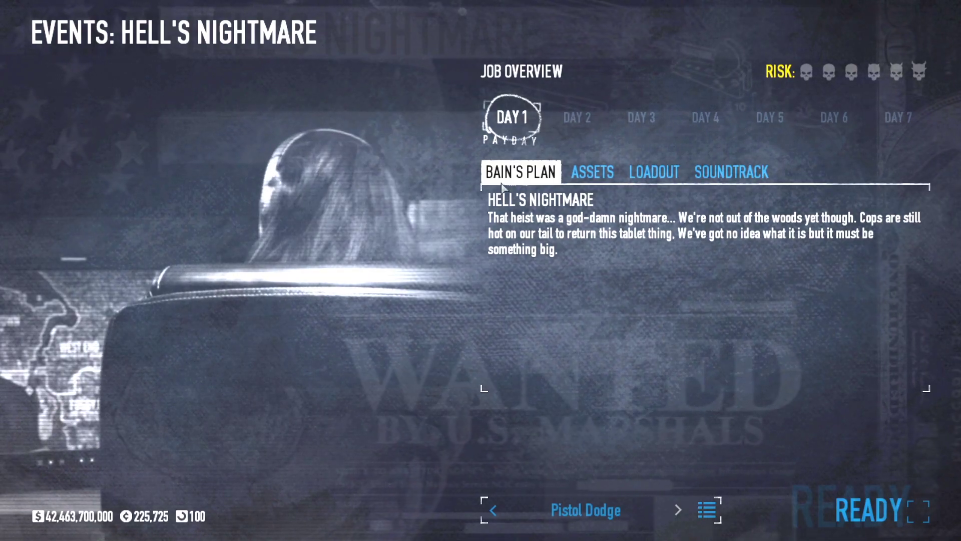
# Step: Check the Loadout and Assets briefings, then ready up to start the heist
pyautogui.click(654, 172)
pyautogui.click(593, 172)
pyautogui.click(656, 174)
pyautogui.click(731, 172)
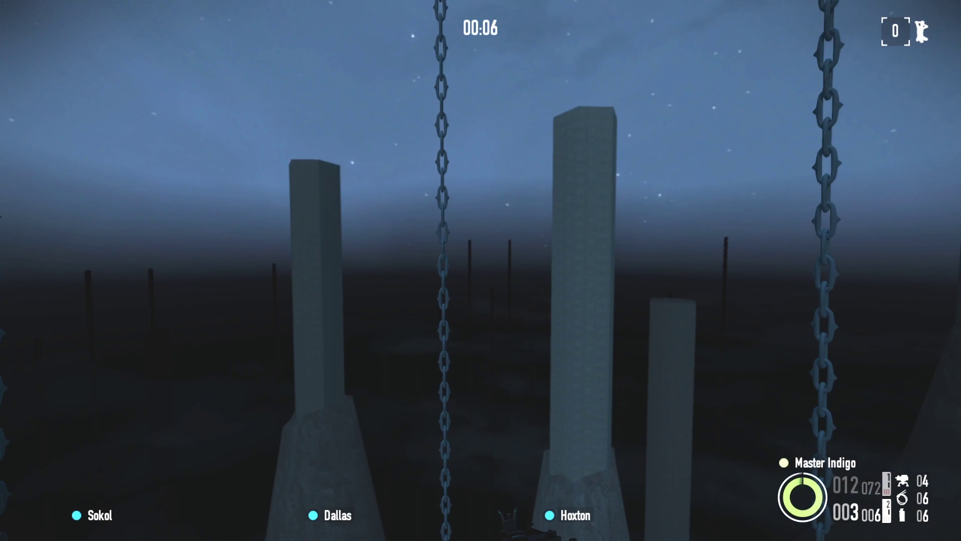
# Step: Switch to the dual pistols inside the Hell's Nightmare arena
pyautogui.press('2')
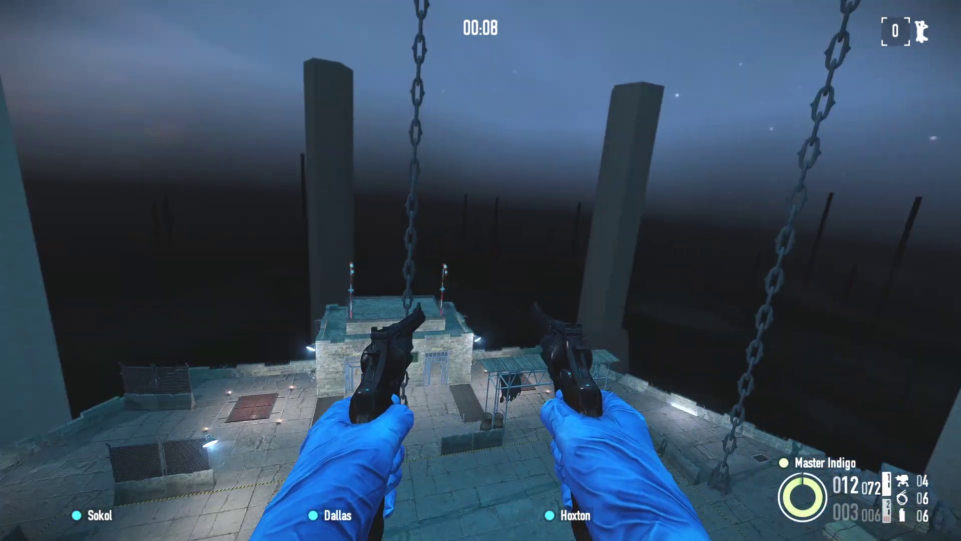